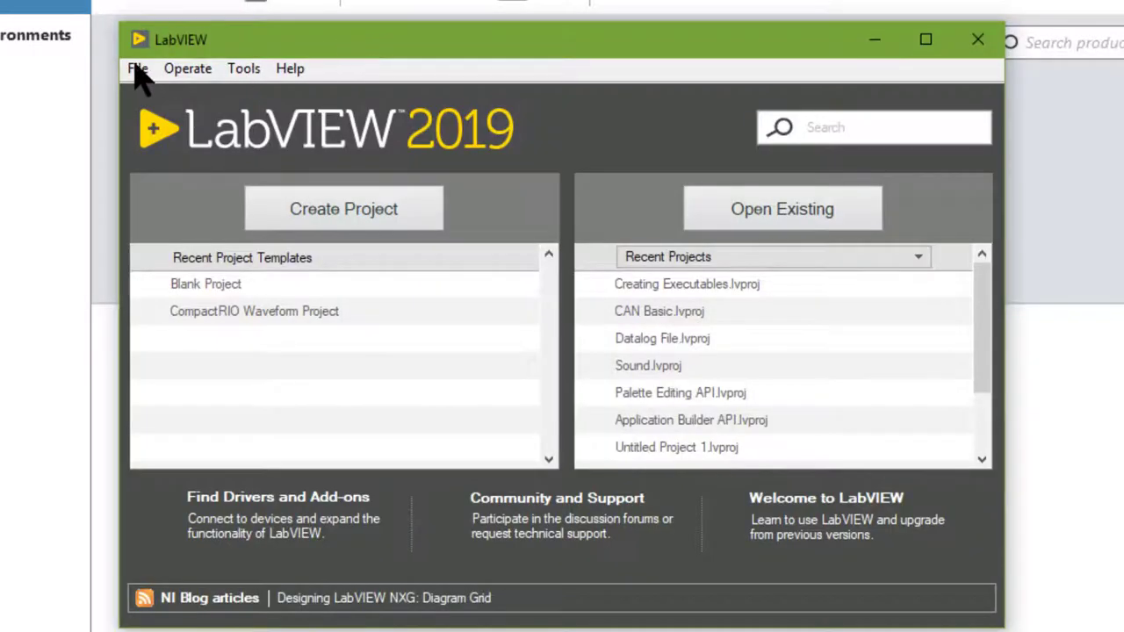
Create a new blank VI from the Getting Started window
{"action": "left_click", "coordinate": [137, 69]}
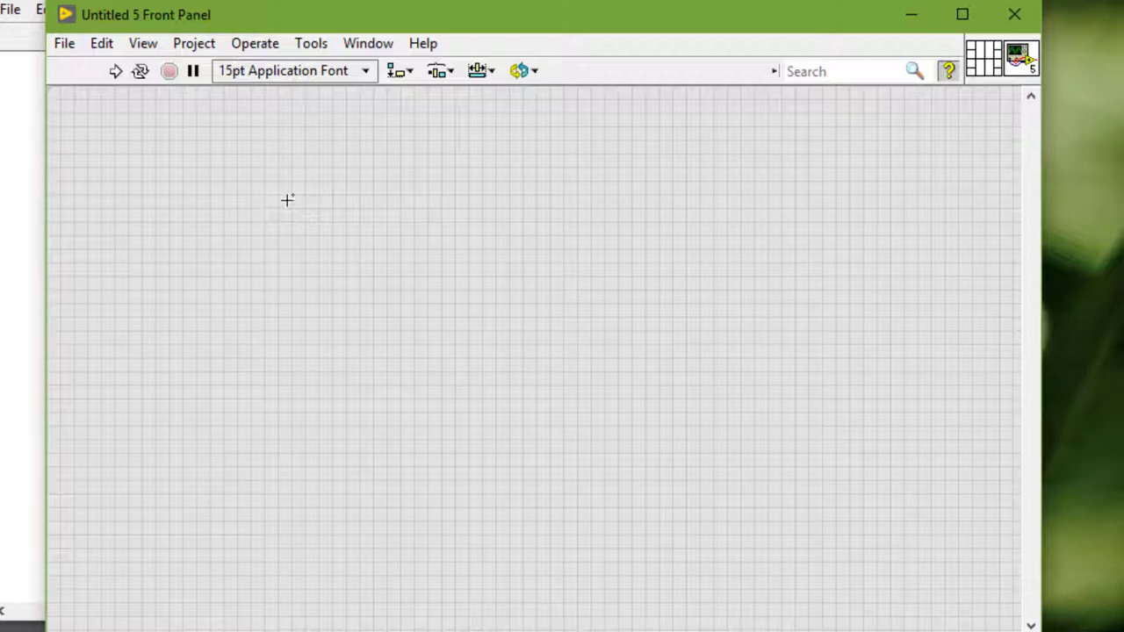
Place two System OK buttons, Boolean and Boolean 2, one above the other
{"action": "right_click", "coordinate": [287, 200]}
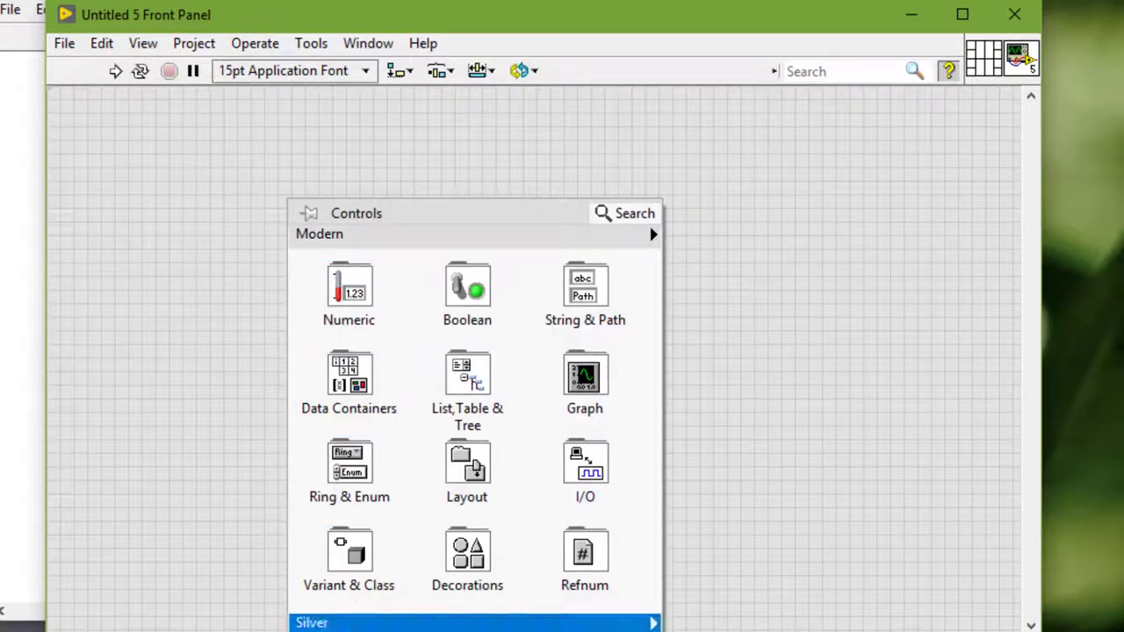
{"action": "mouse_move", "coordinate": [375, 569]}
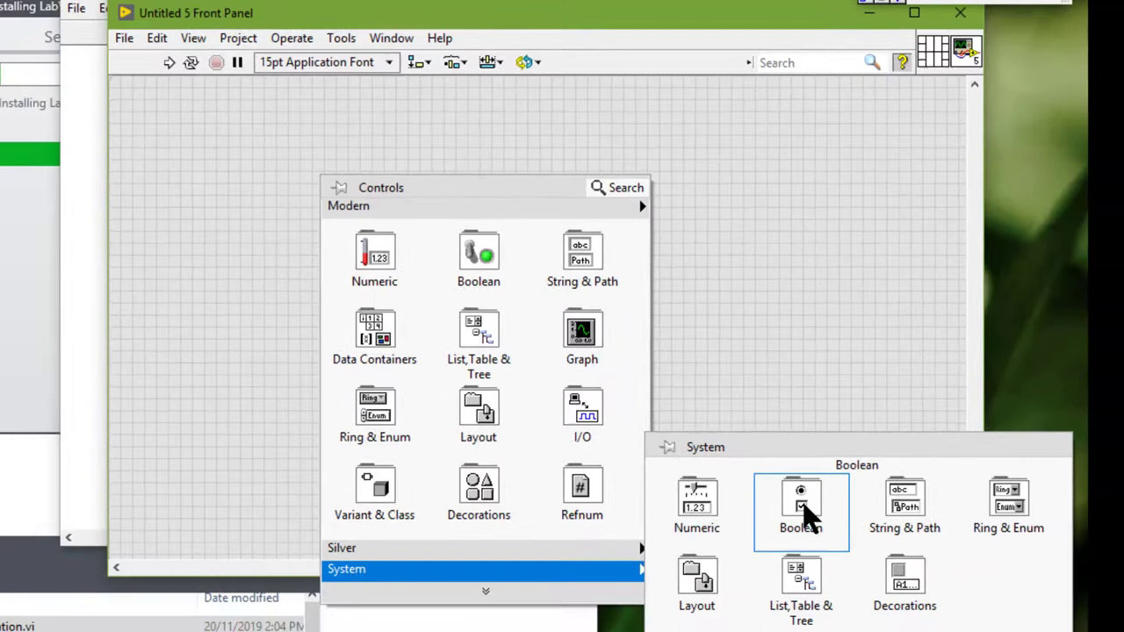
{"action": "mouse_move", "coordinate": [800, 510]}
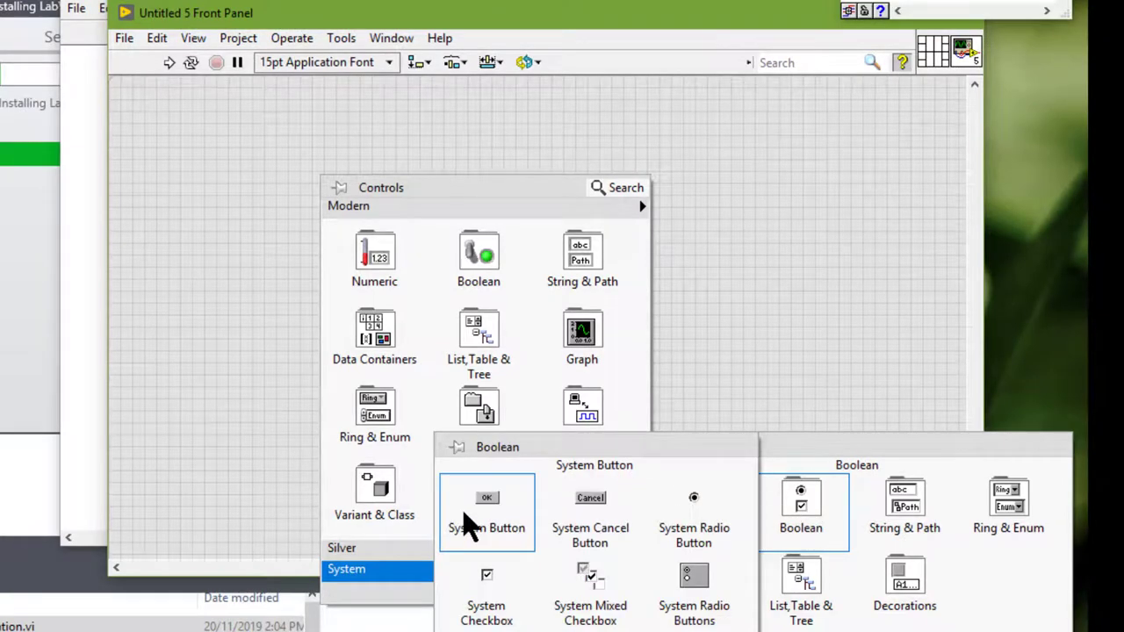
{"action": "left_click", "coordinate": [465, 514]}
{"action": "left_click", "coordinate": [328, 229]}
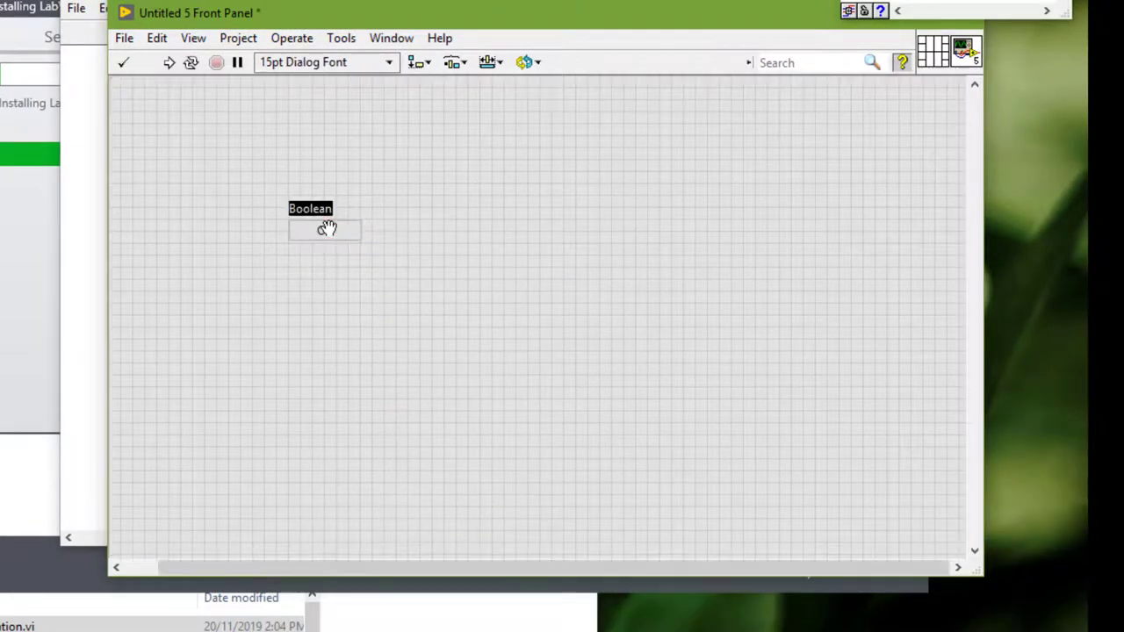
{"action": "right_click", "coordinate": [321, 303]}
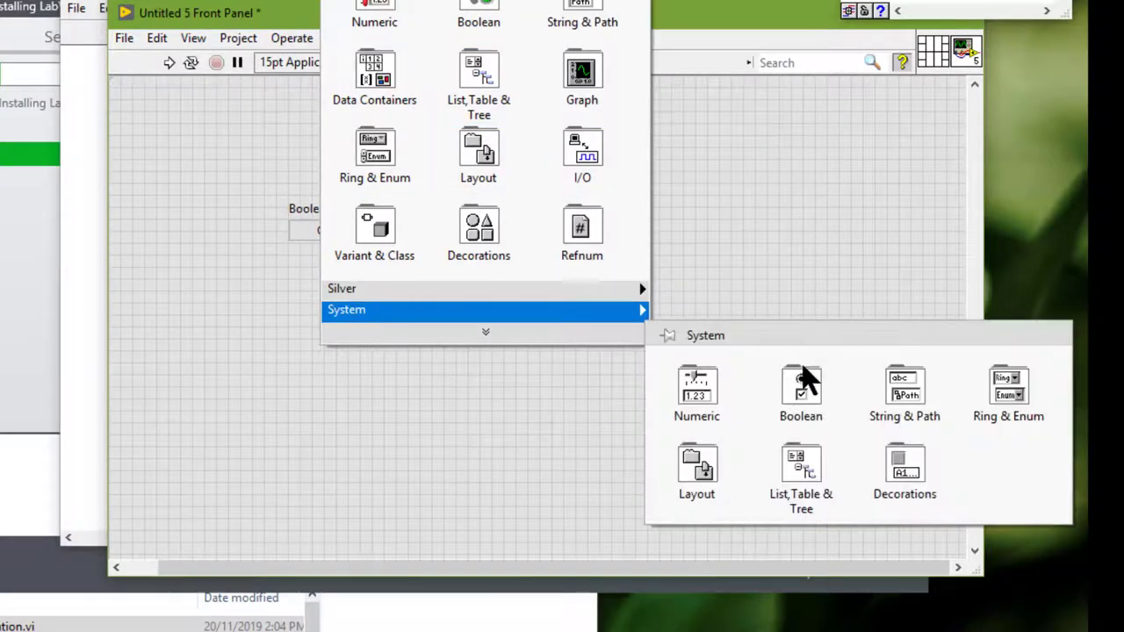
{"action": "mouse_move", "coordinate": [801, 399]}
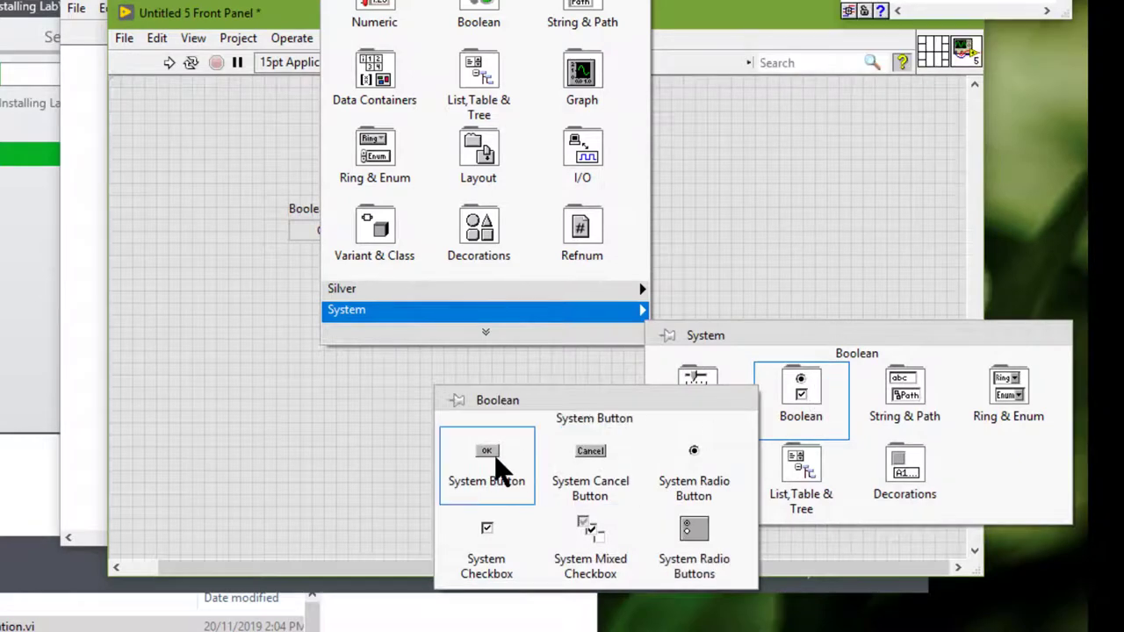
{"action": "left_click", "coordinate": [495, 456]}
{"action": "left_click", "coordinate": [336, 325]}
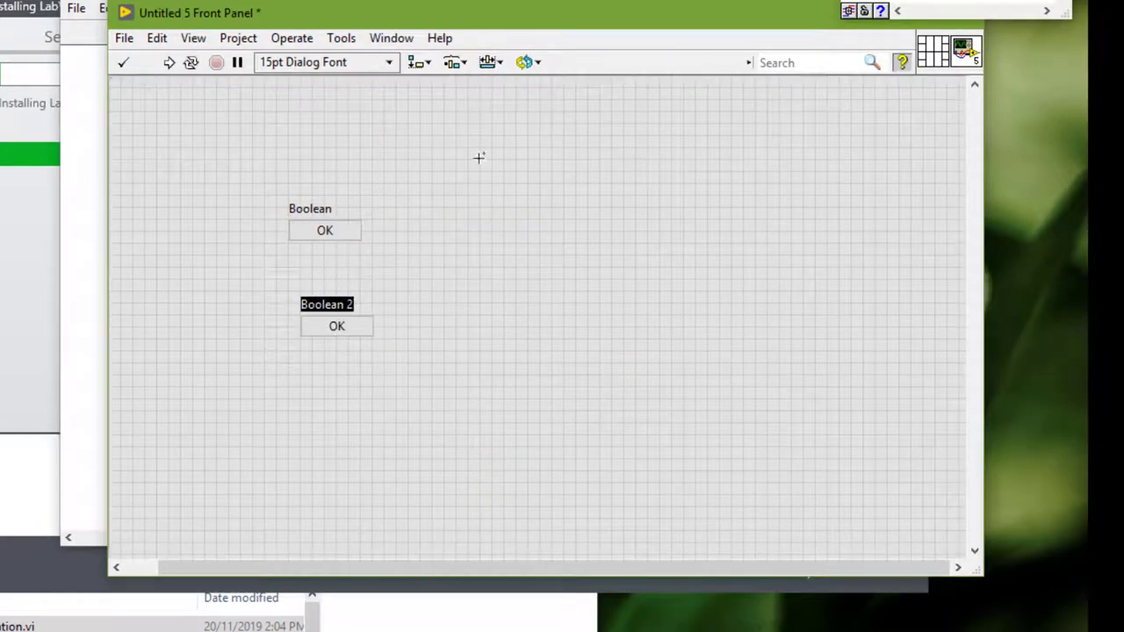
Add a String control at the top and a square LED, Boolean 3, beside the first button
{"action": "right_click", "coordinate": [461, 120]}
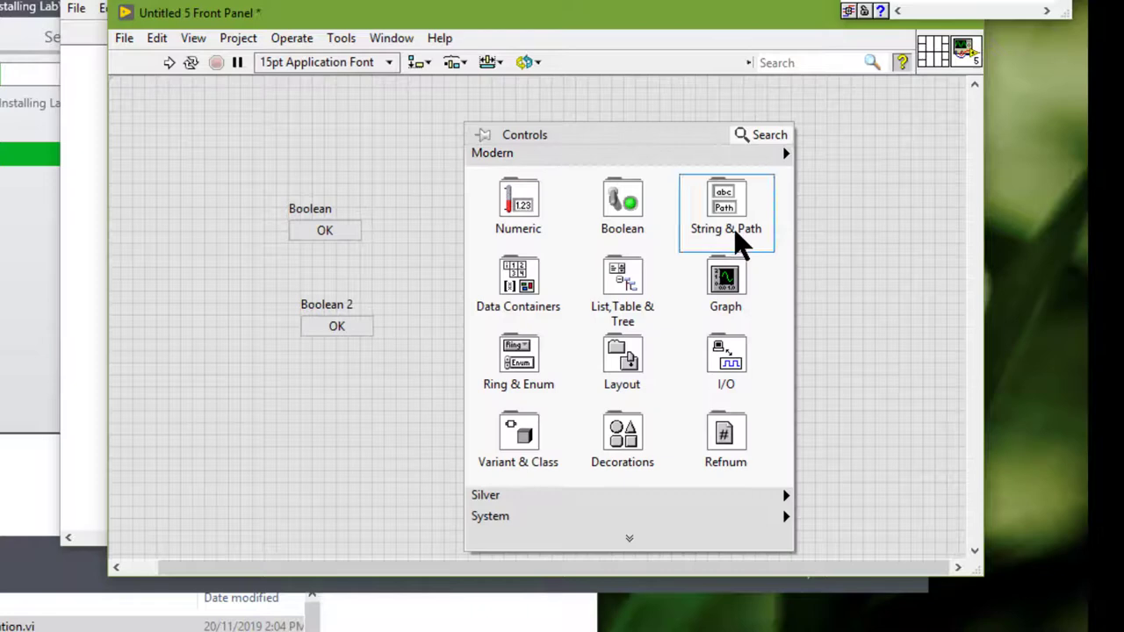
{"action": "mouse_move", "coordinate": [725, 213]}
{"action": "left_click", "coordinate": [427, 276]}
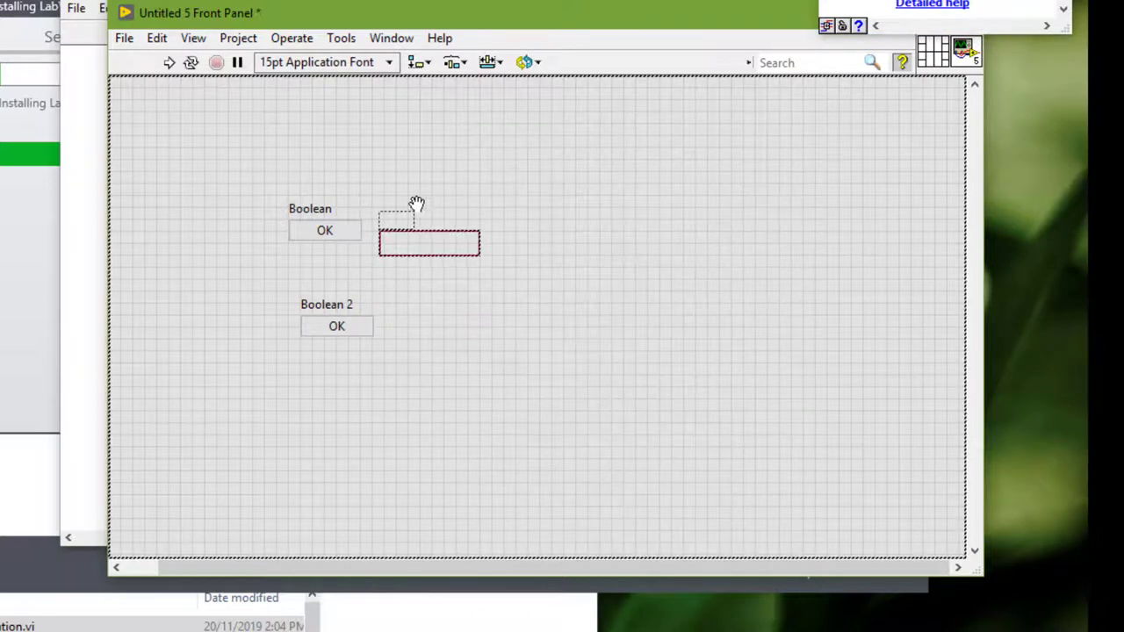
{"action": "left_click", "coordinate": [371, 121]}
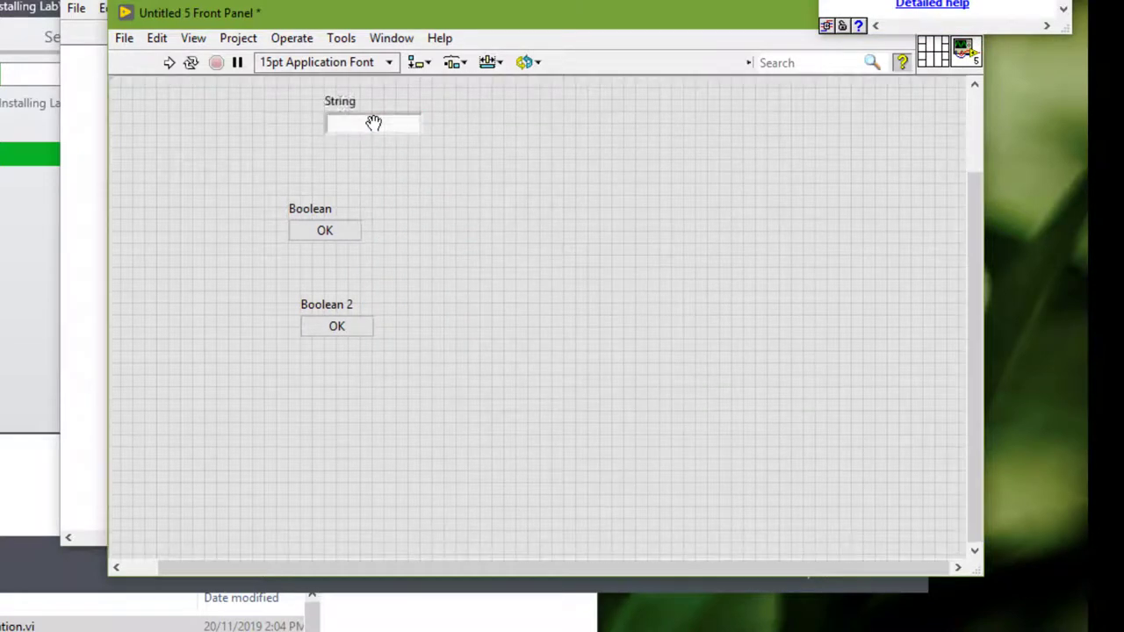
{"action": "right_click", "coordinate": [462, 217]}
{"action": "mouse_move", "coordinate": [621, 295]}
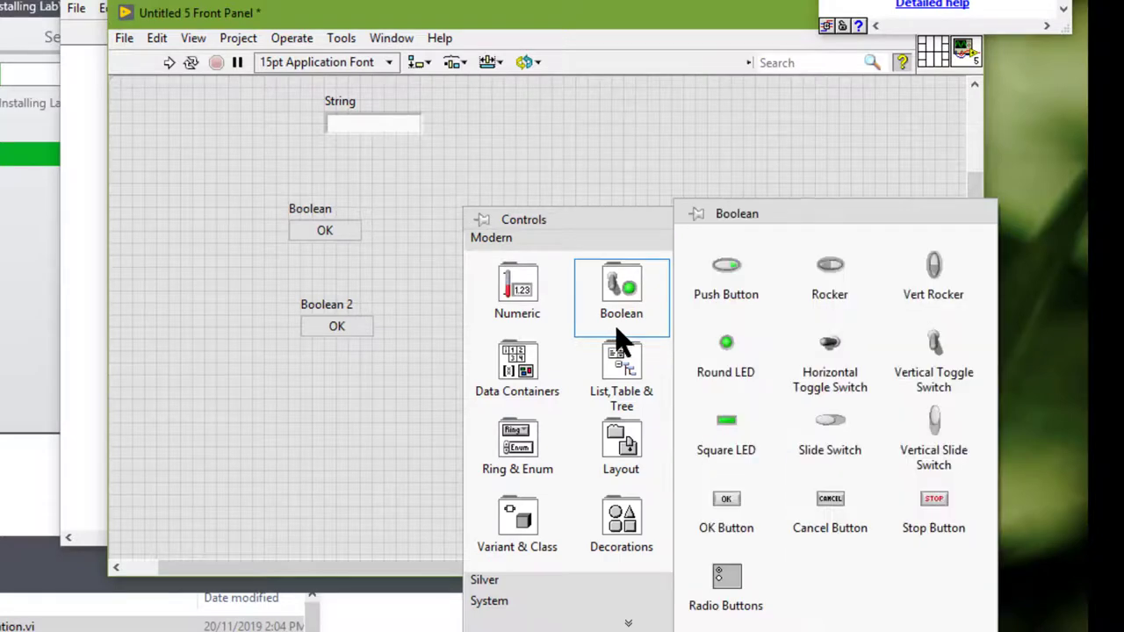
{"action": "left_click", "coordinate": [717, 446]}
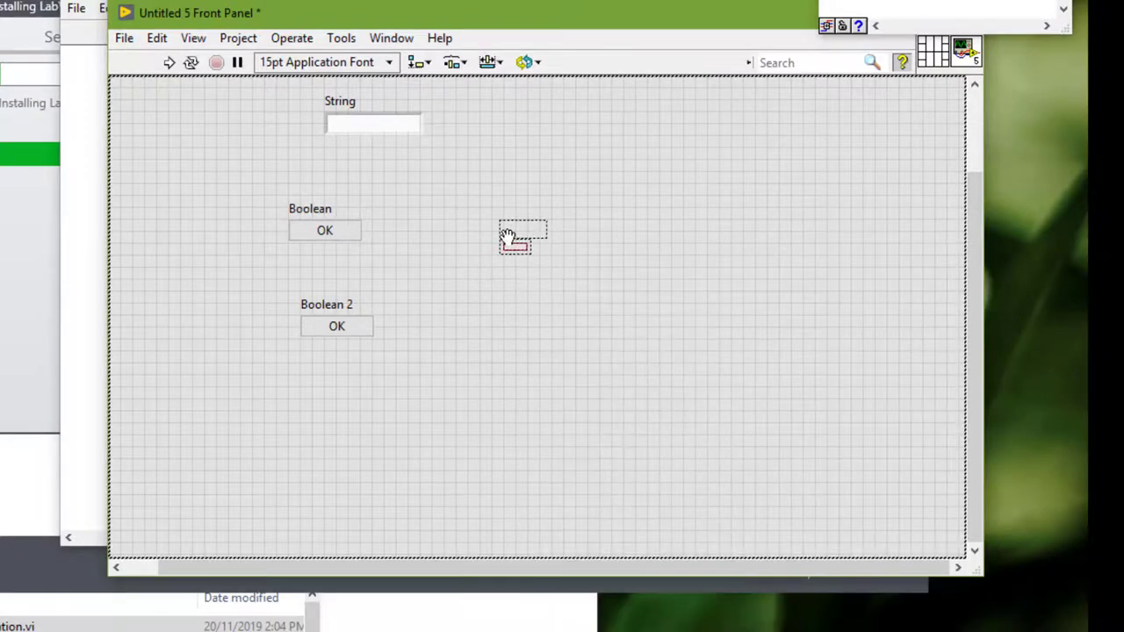
{"action": "left_click", "coordinate": [502, 232]}
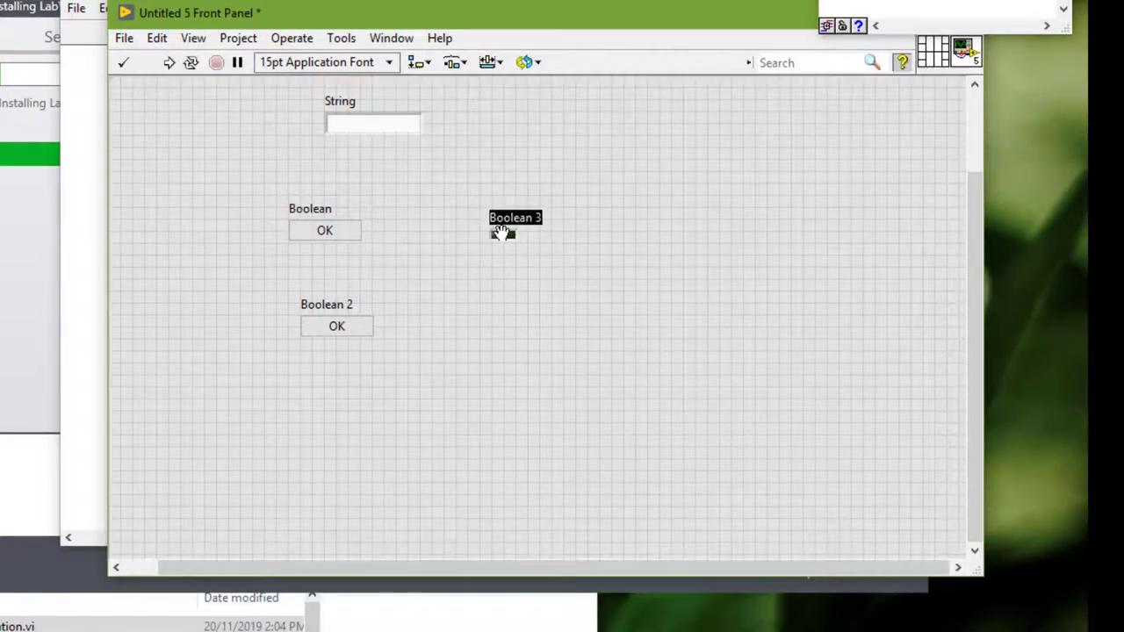
{"action": "right_click", "coordinate": [513, 314]}
{"action": "mouse_move", "coordinate": [671, 22]}
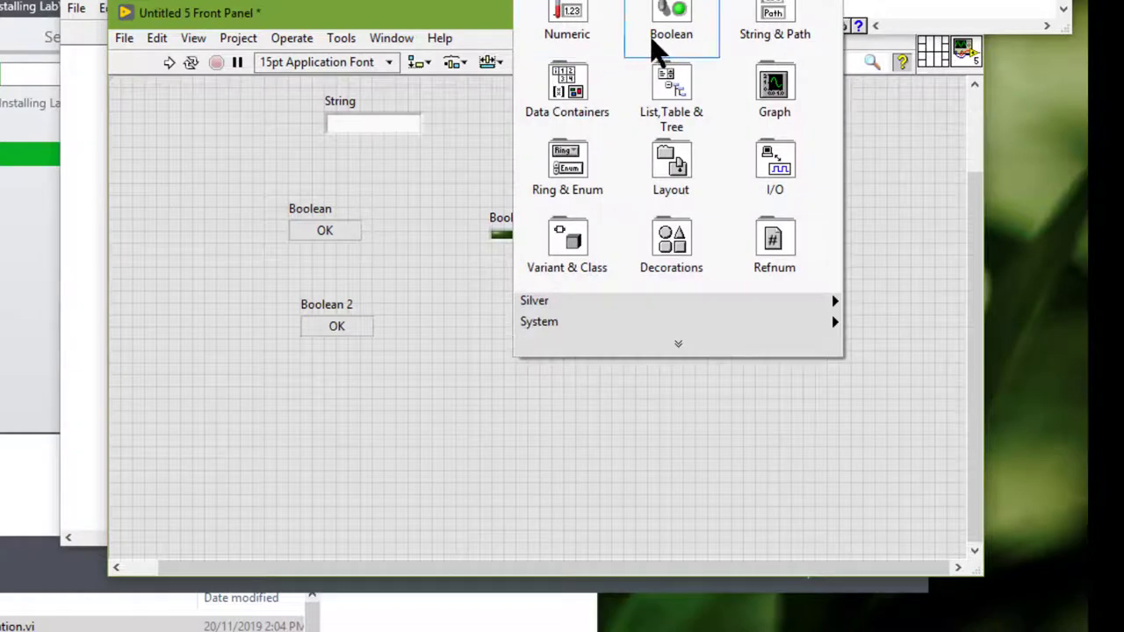
{"action": "left_click", "coordinate": [744, 230]}
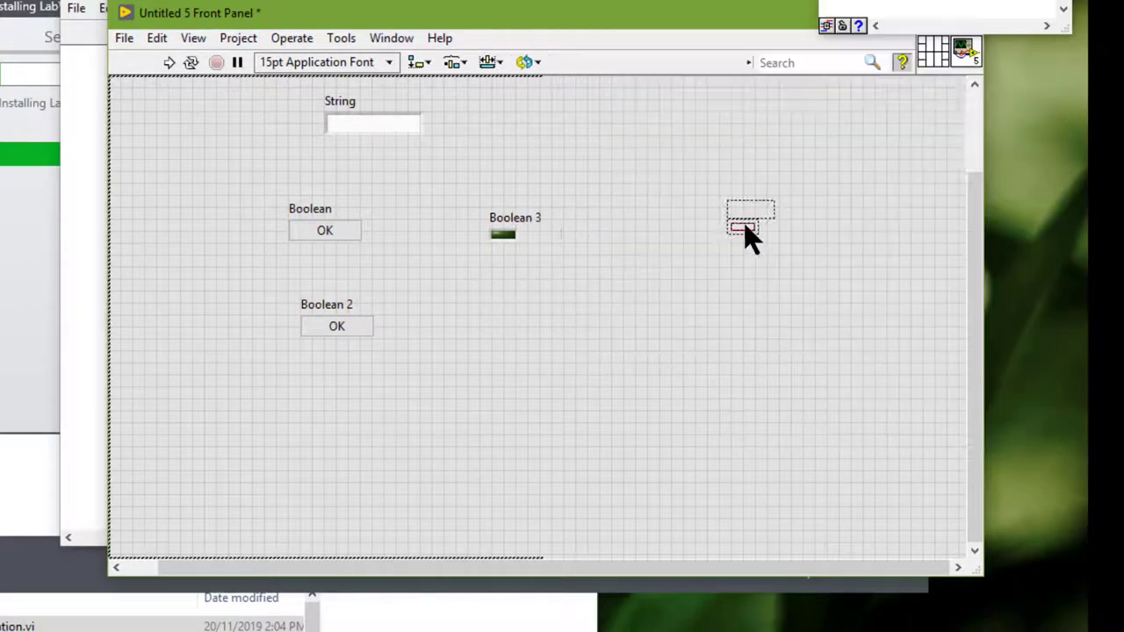
Place the Boolean 4 LED and make the Boolean button Switch When Released
{"action": "left_click", "coordinate": [488, 341]}
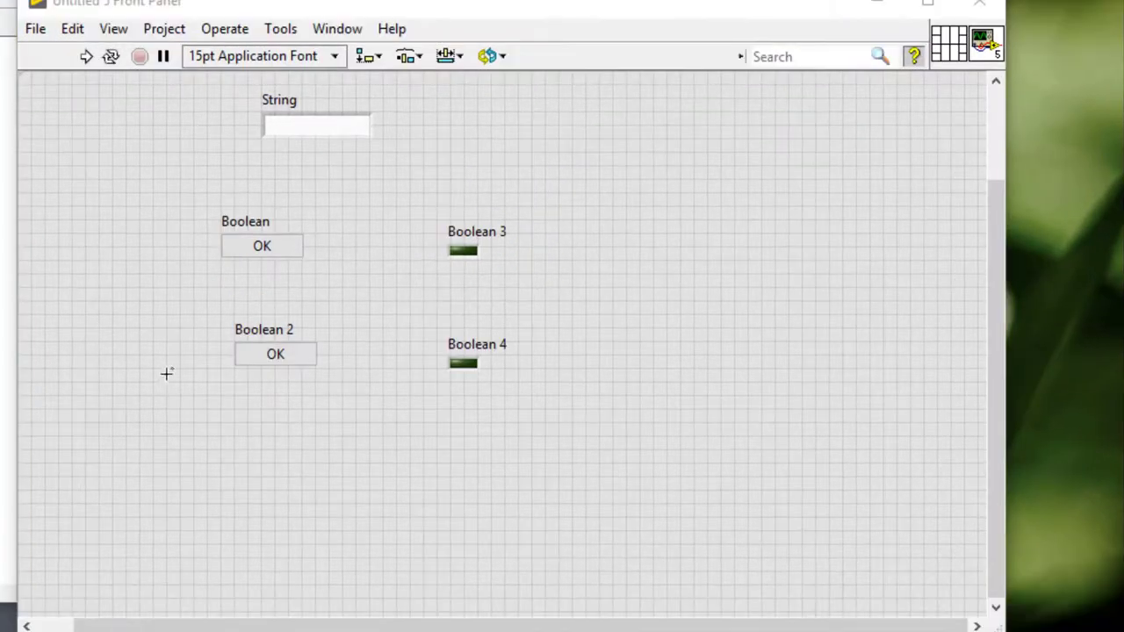
{"action": "right_click", "coordinate": [256, 244]}
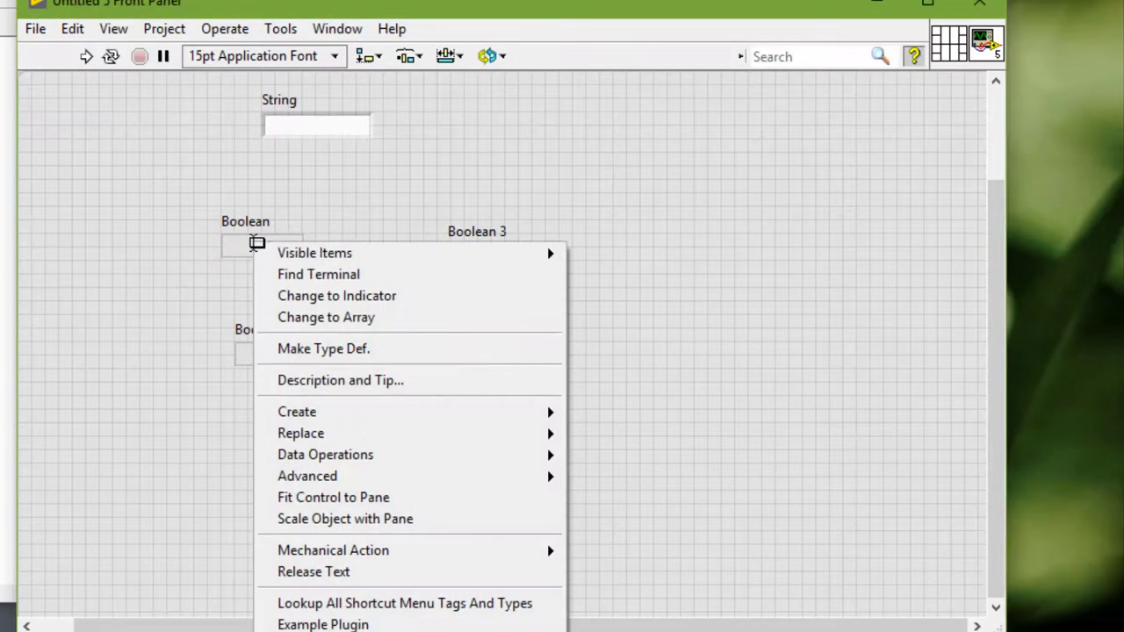
{"action": "mouse_move", "coordinate": [334, 416]}
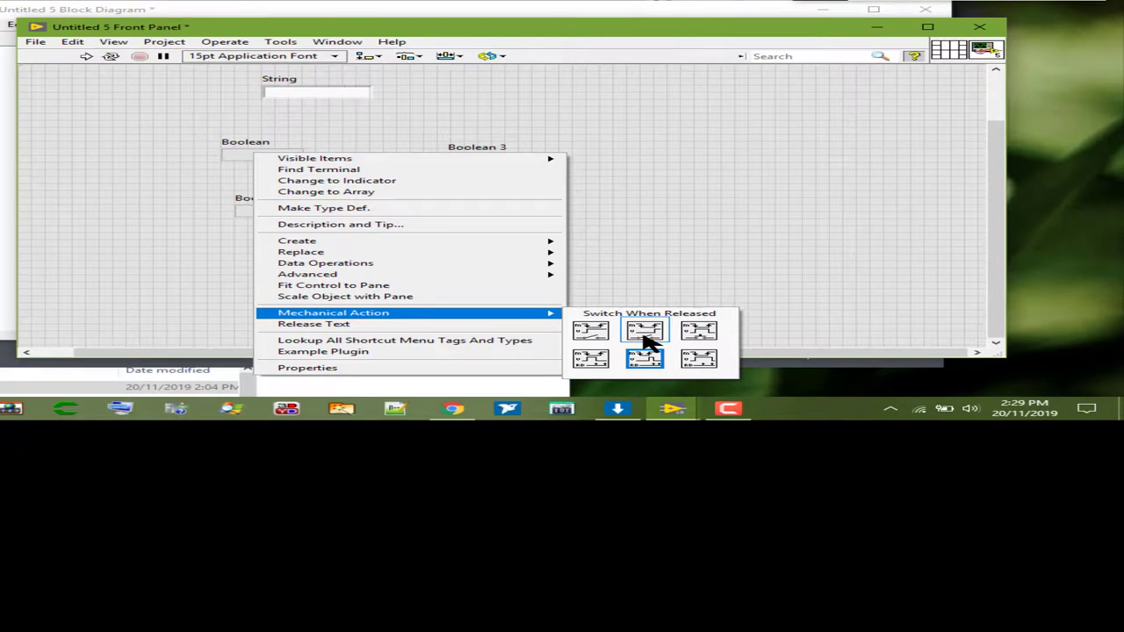
{"action": "left_click", "coordinate": [645, 340]}
{"action": "scroll", "coordinate": [430, 278], "scroll_direction": "down", "scroll_amount": 1}
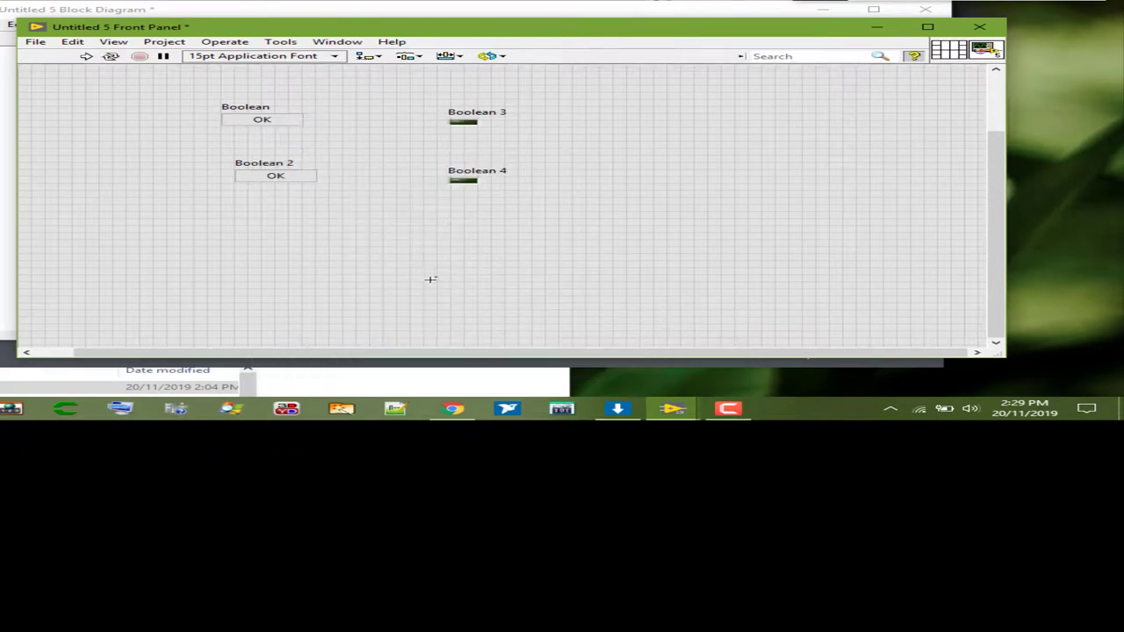
{"action": "scroll", "coordinate": [429, 278], "scroll_direction": "up", "scroll_amount": 2}
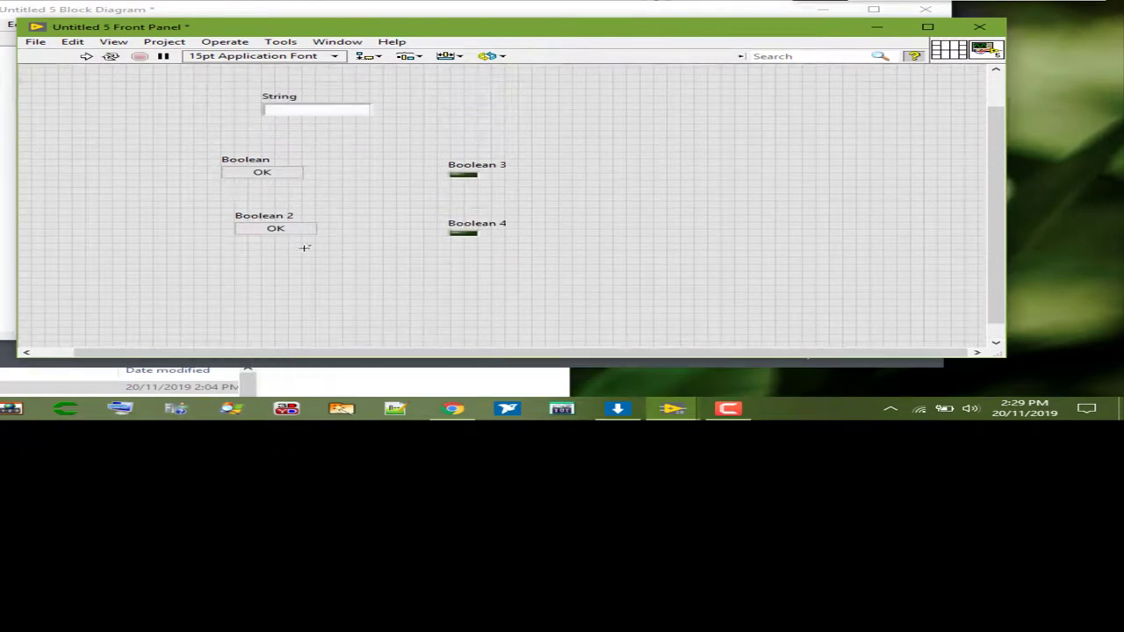
Set the Boolean 2 button's mechanical action to Switch When Released as well
{"action": "left_click", "coordinate": [266, 234]}
{"action": "right_click", "coordinate": [268, 234]}
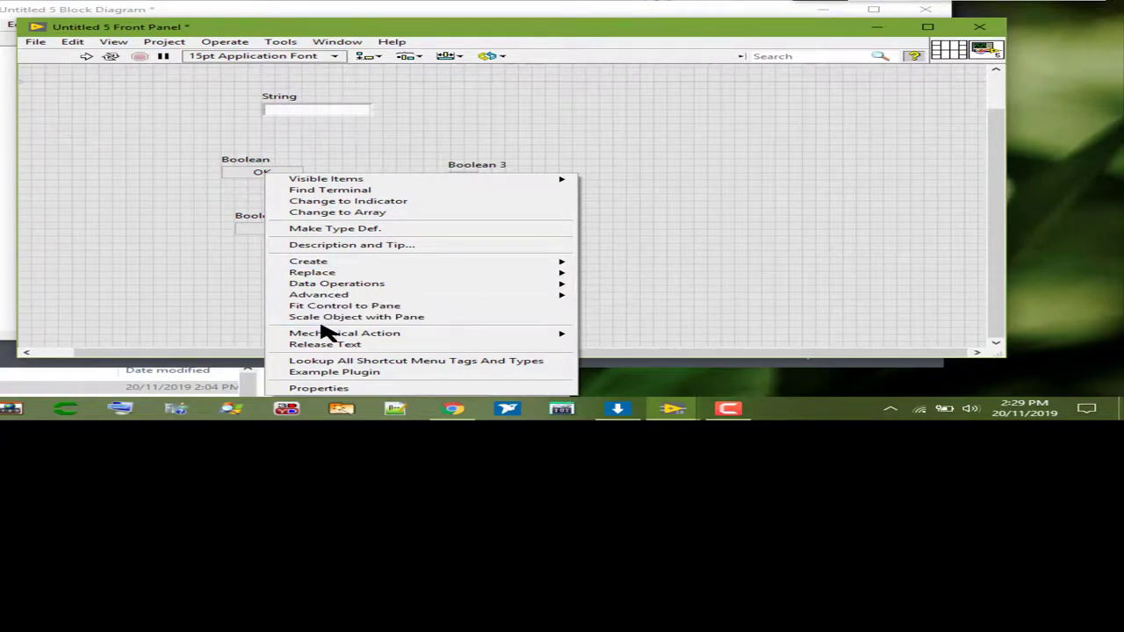
{"action": "mouse_move", "coordinate": [344, 332]}
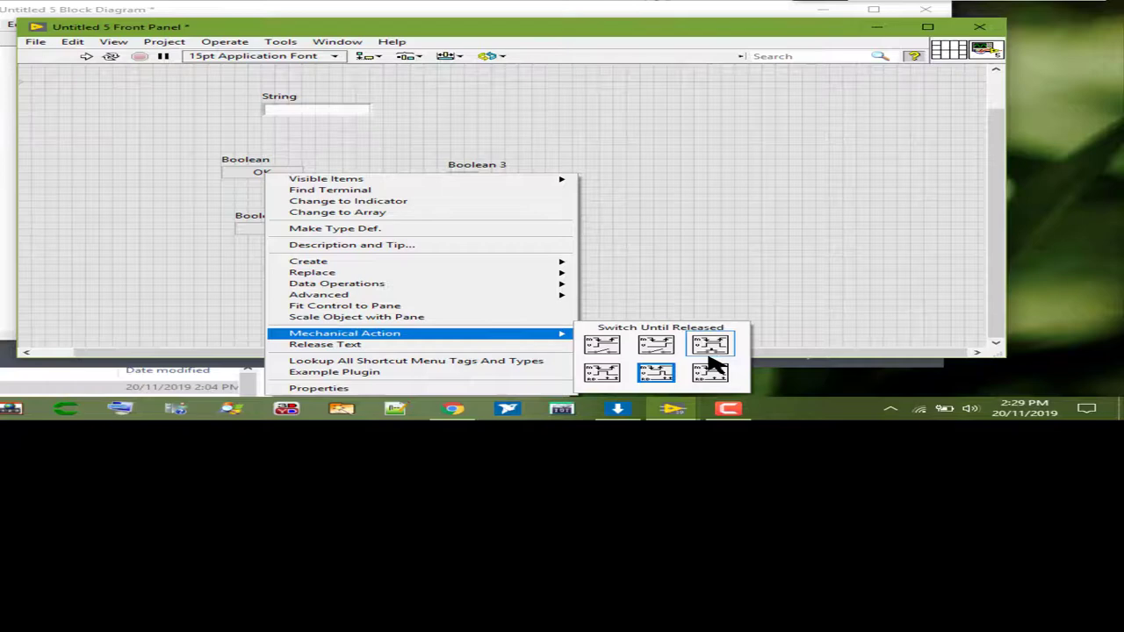
{"action": "left_click", "coordinate": [654, 346]}
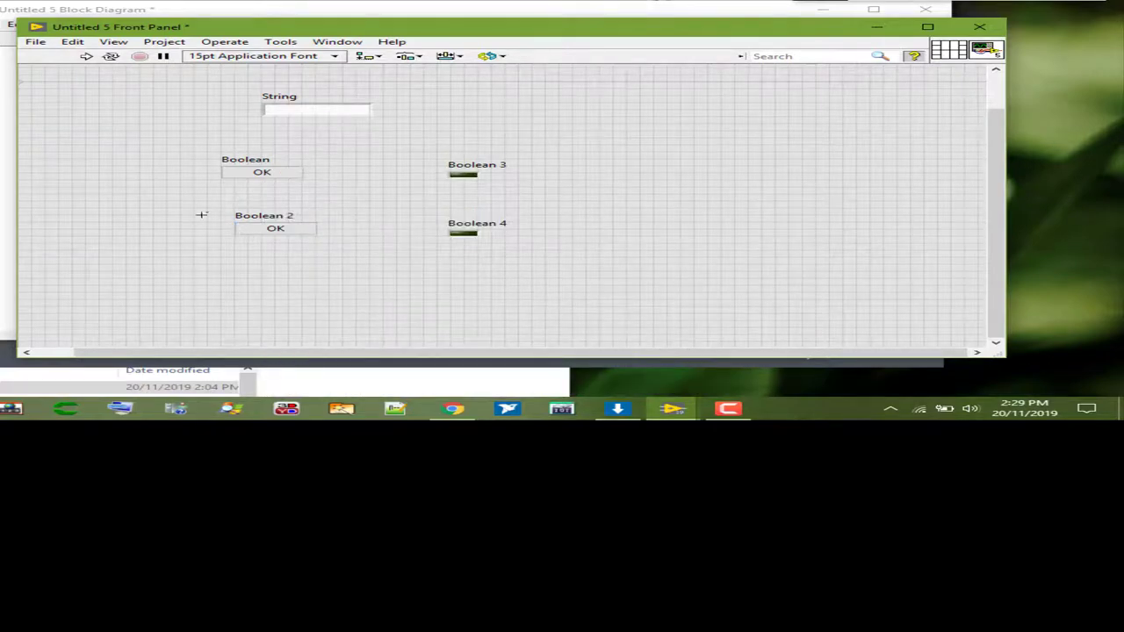
{"action": "left_click", "coordinate": [128, 194]}
On the block diagram, wire Boolean to the Boolean 3 LED and Boolean 2 to Boolean 4
{"action": "left_click", "coordinate": [4, 180]}
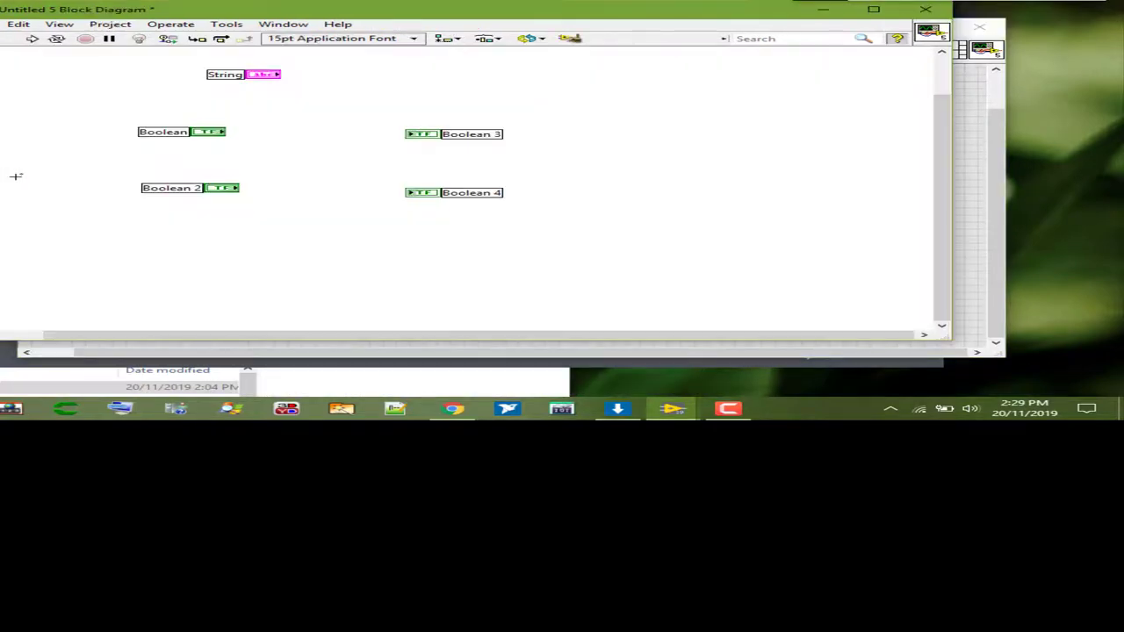
{"action": "left_click", "coordinate": [226, 132]}
{"action": "left_click", "coordinate": [410, 134]}
{"action": "left_click", "coordinate": [238, 188]}
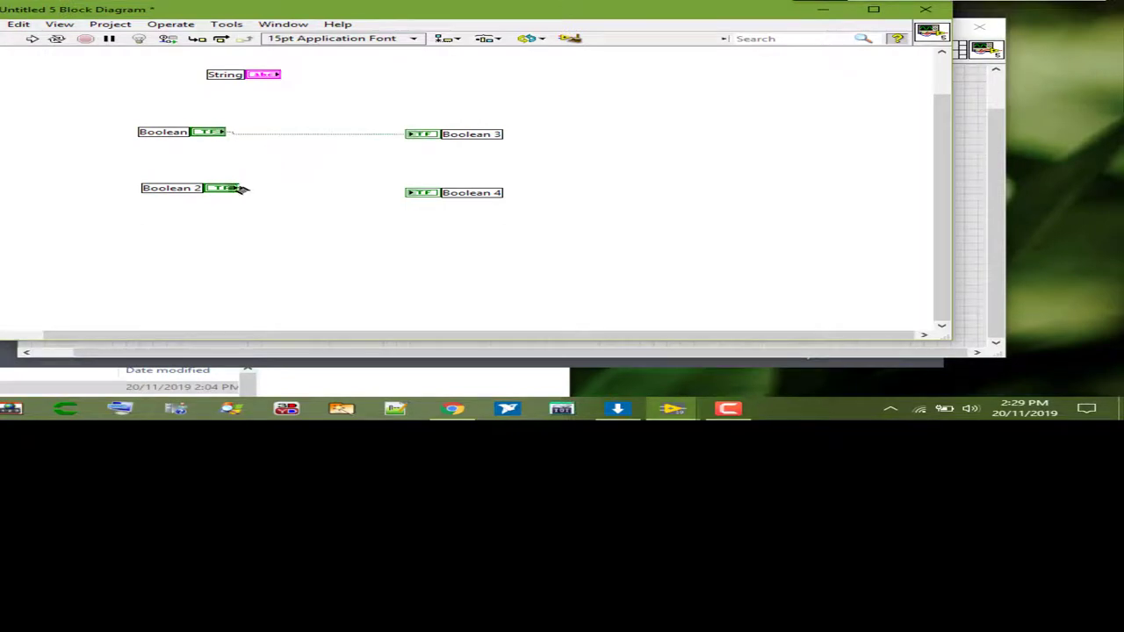
{"action": "left_click", "coordinate": [426, 194]}
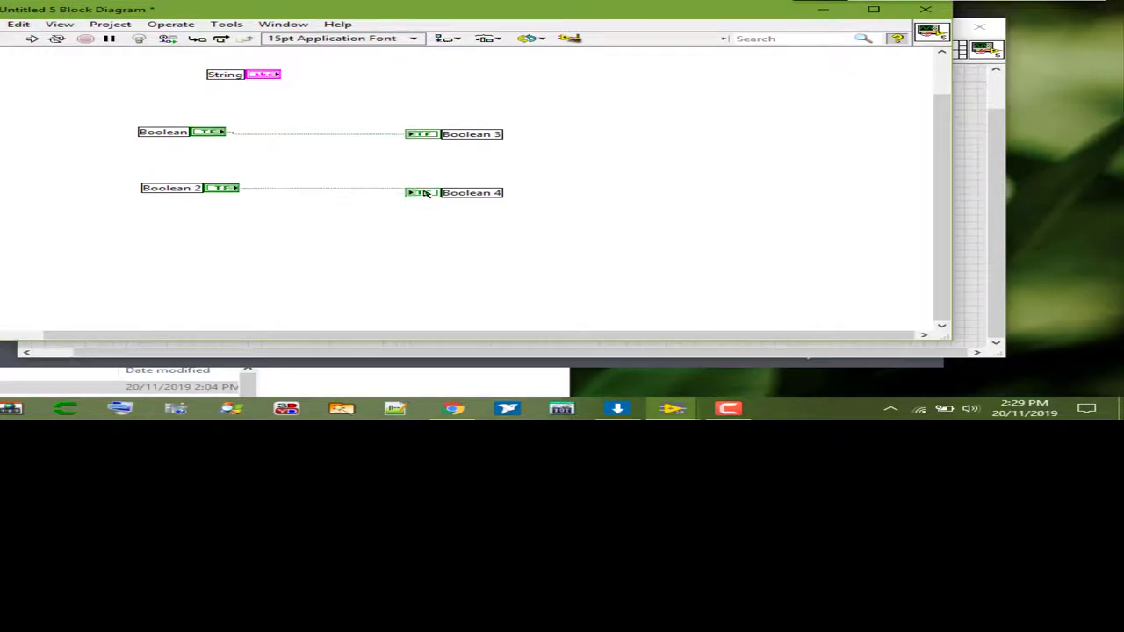
{"action": "left_click", "coordinate": [965, 161]}
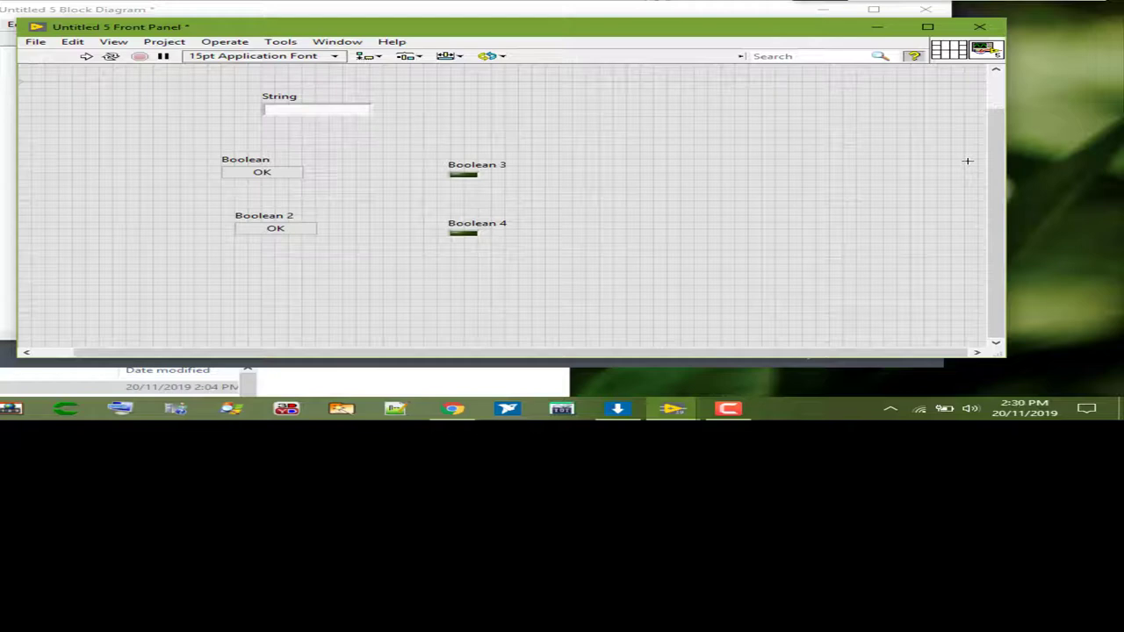
Set the Boolean OK button's Key Navigation focus key to Return
{"action": "left_click", "coordinate": [287, 172]}
{"action": "right_click", "coordinate": [287, 172]}
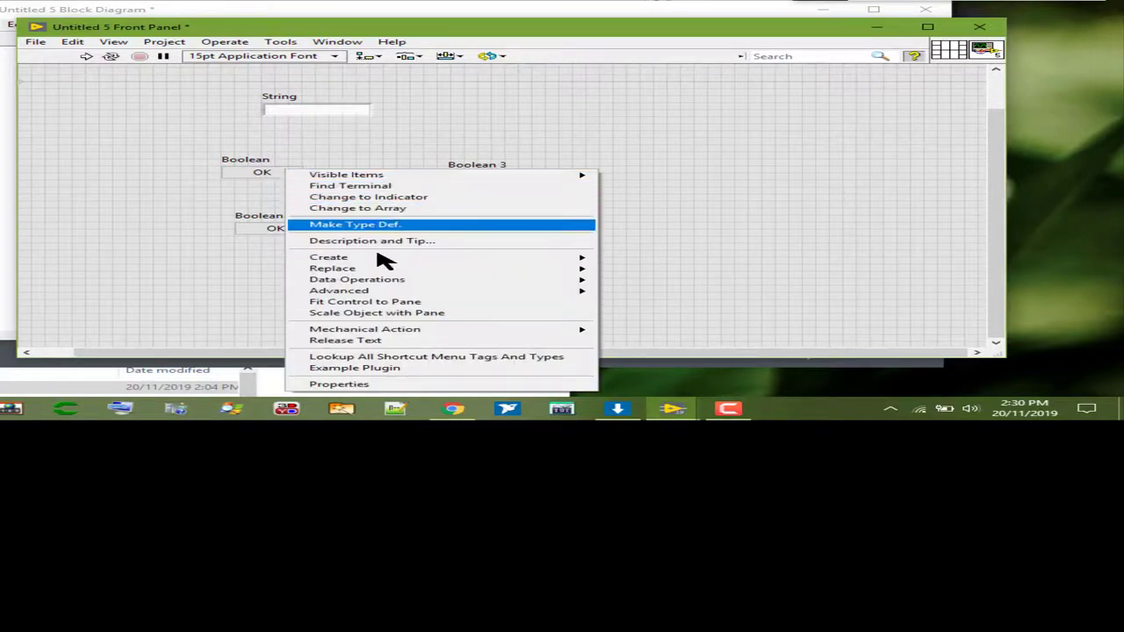
{"action": "mouse_move", "coordinate": [339, 291]}
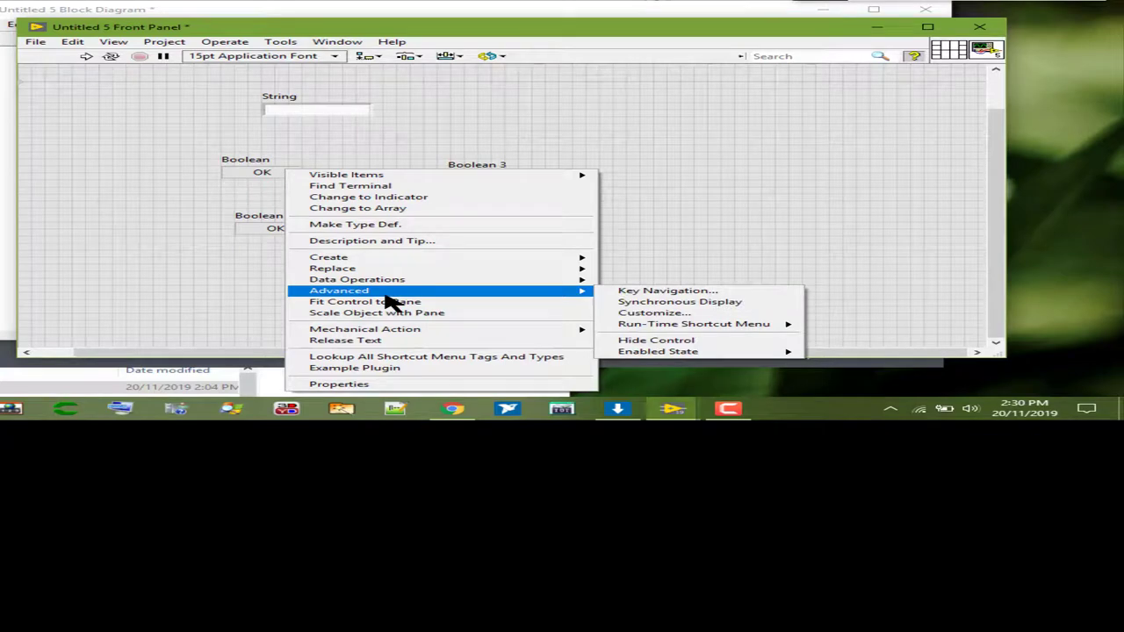
{"action": "left_click", "coordinate": [625, 294]}
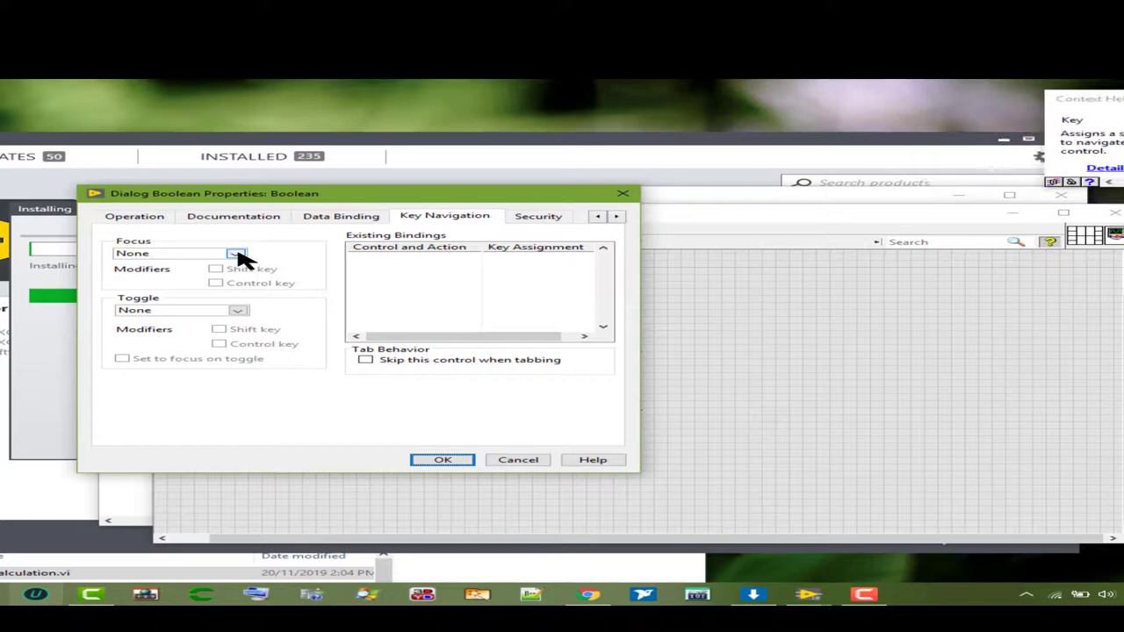
{"action": "left_click", "coordinate": [235, 254]}
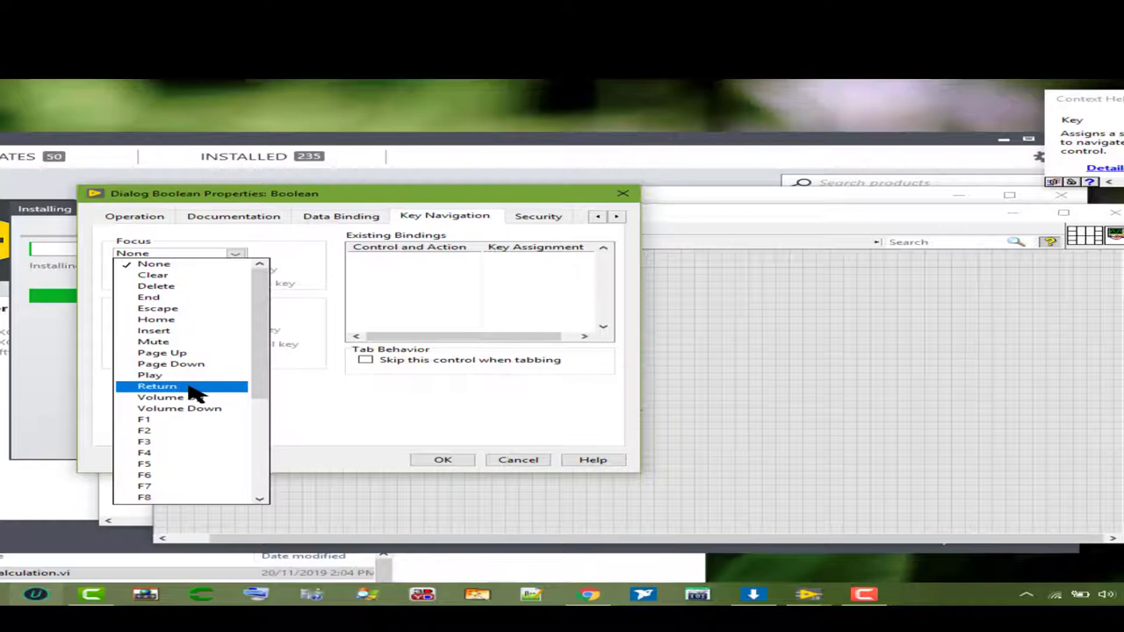
{"action": "left_click", "coordinate": [193, 387]}
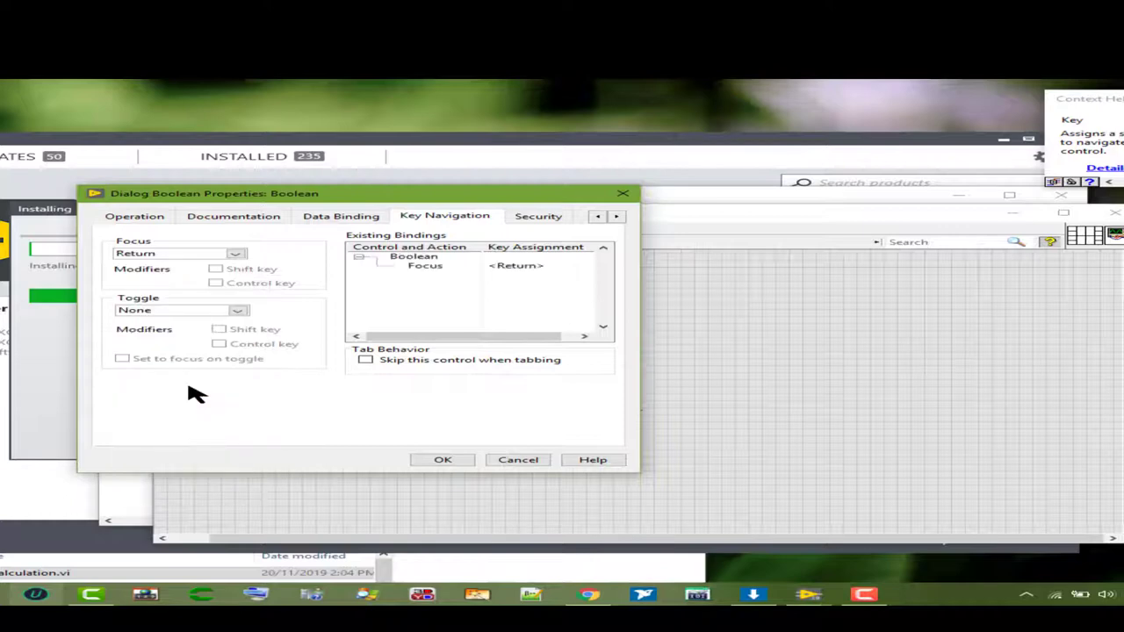
{"action": "left_click", "coordinate": [460, 461]}
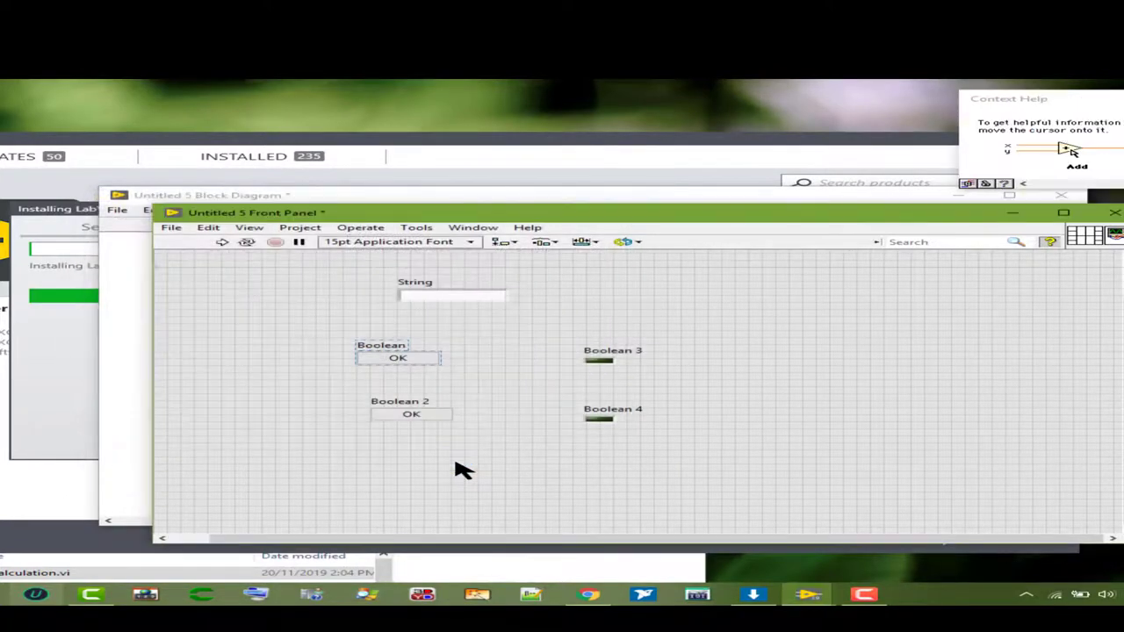
Select the Boolean OK button and start the VI with Run Continuously
{"action": "left_click", "coordinate": [455, 462]}
{"action": "left_click", "coordinate": [358, 357]}
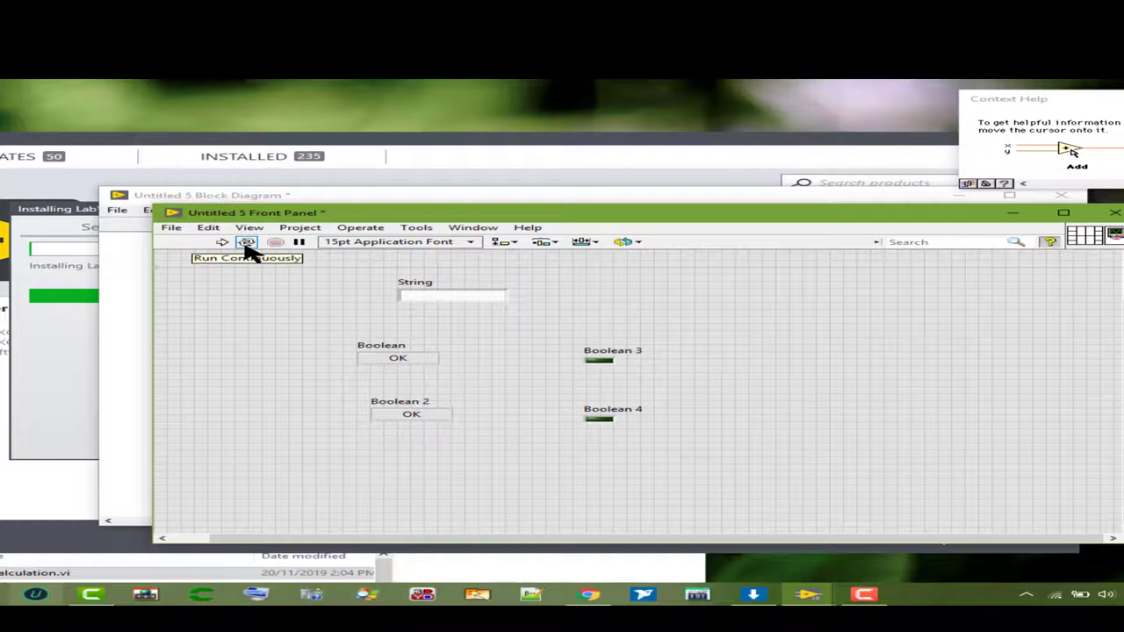
{"action": "left_click", "coordinate": [247, 243]}
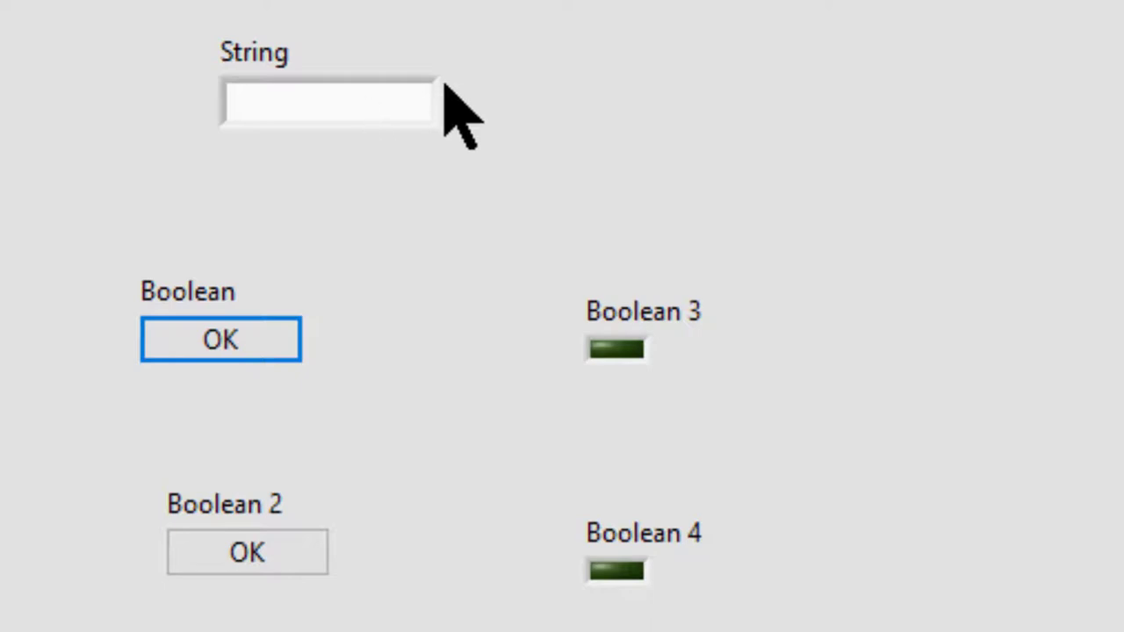
{"action": "left_click", "coordinate": [364, 109]}
{"action": "key", "text": "Tab"}
{"action": "key", "text": "space"}
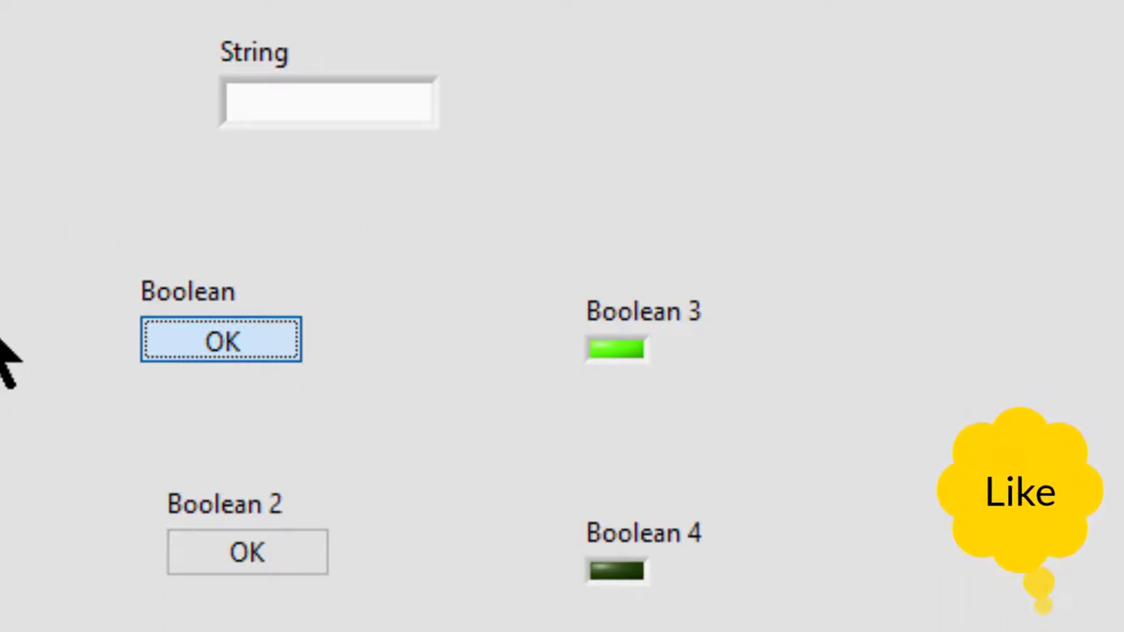
{"action": "key", "text": "space"}
{"action": "key", "text": "space"}
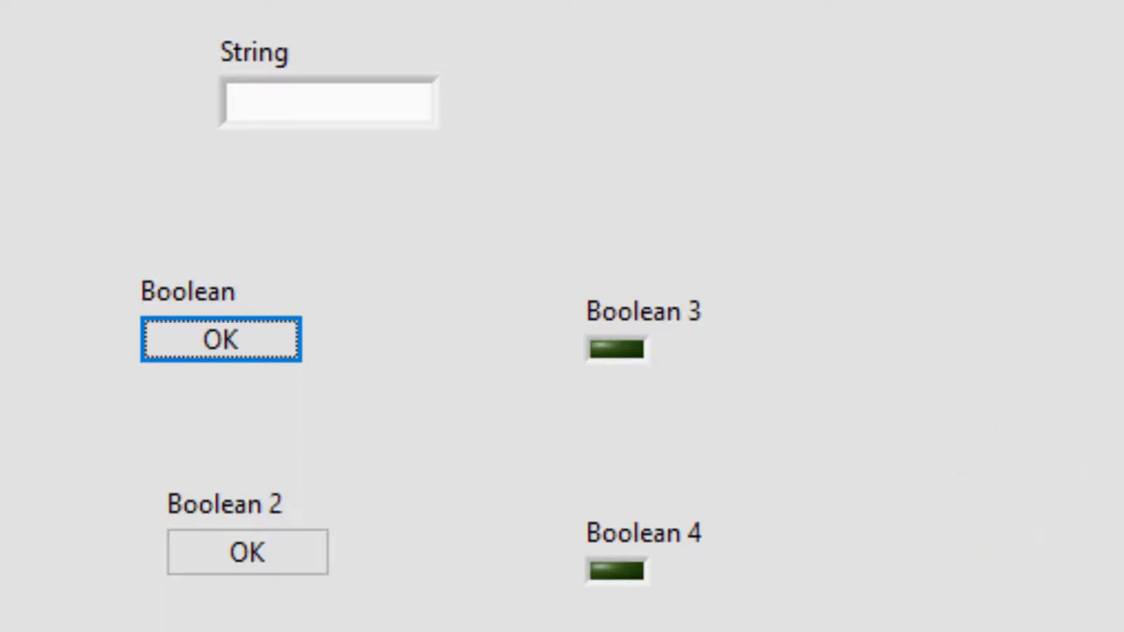
{"action": "key", "text": "space"}
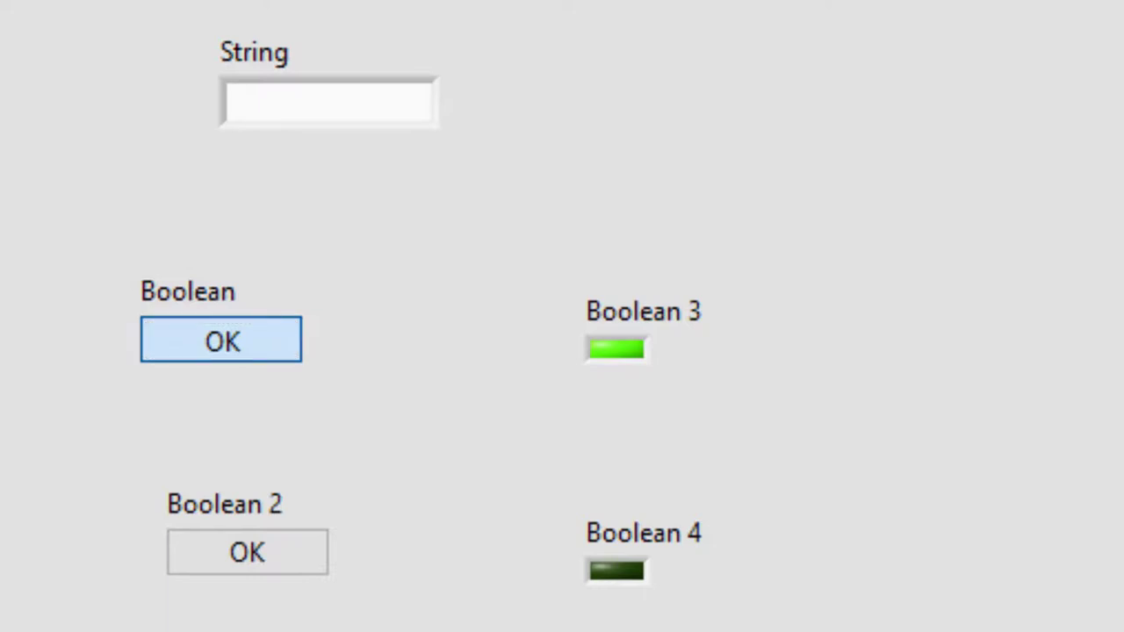
{"action": "left_click", "coordinate": [176, 346]}
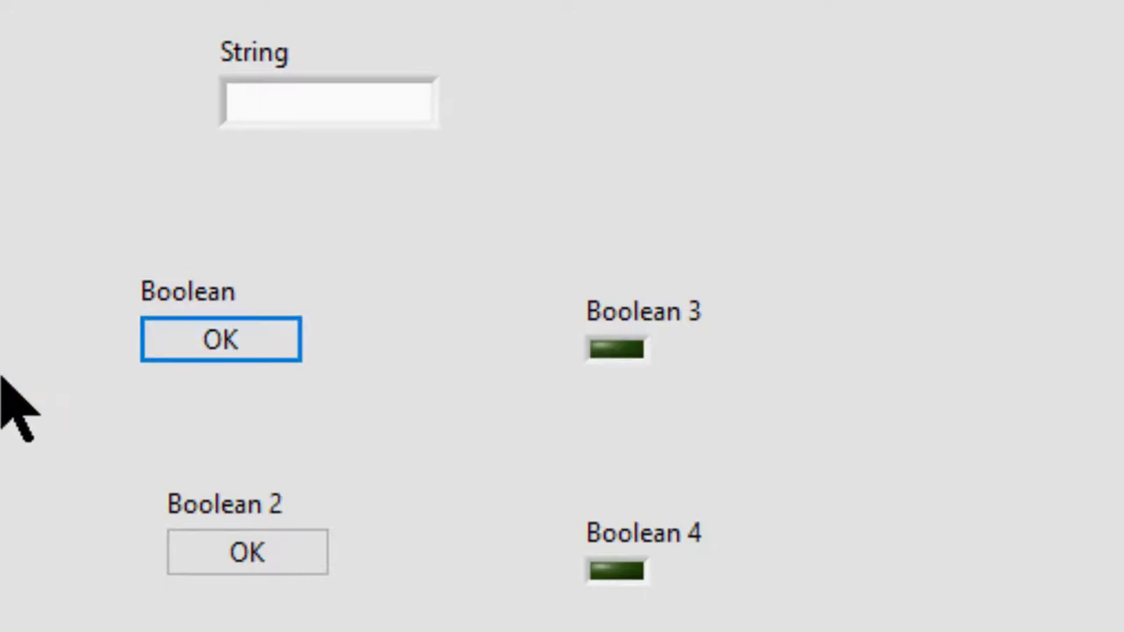
{"action": "left_click", "coordinate": [255, 104]}
{"action": "key", "text": "Tab"}
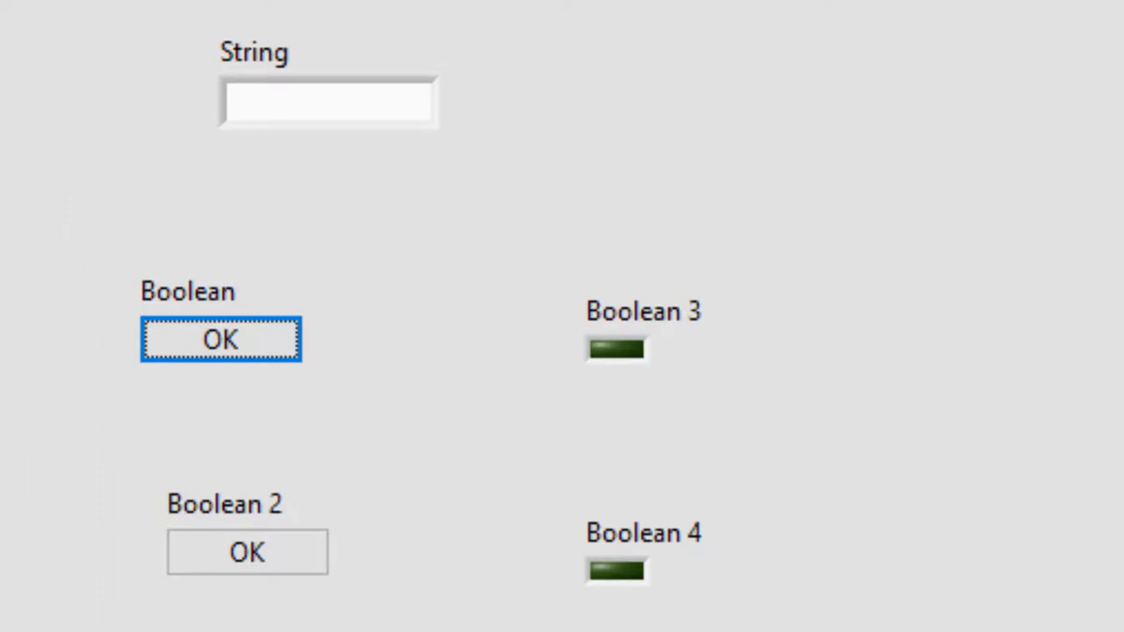
{"action": "key", "text": "Tab"}
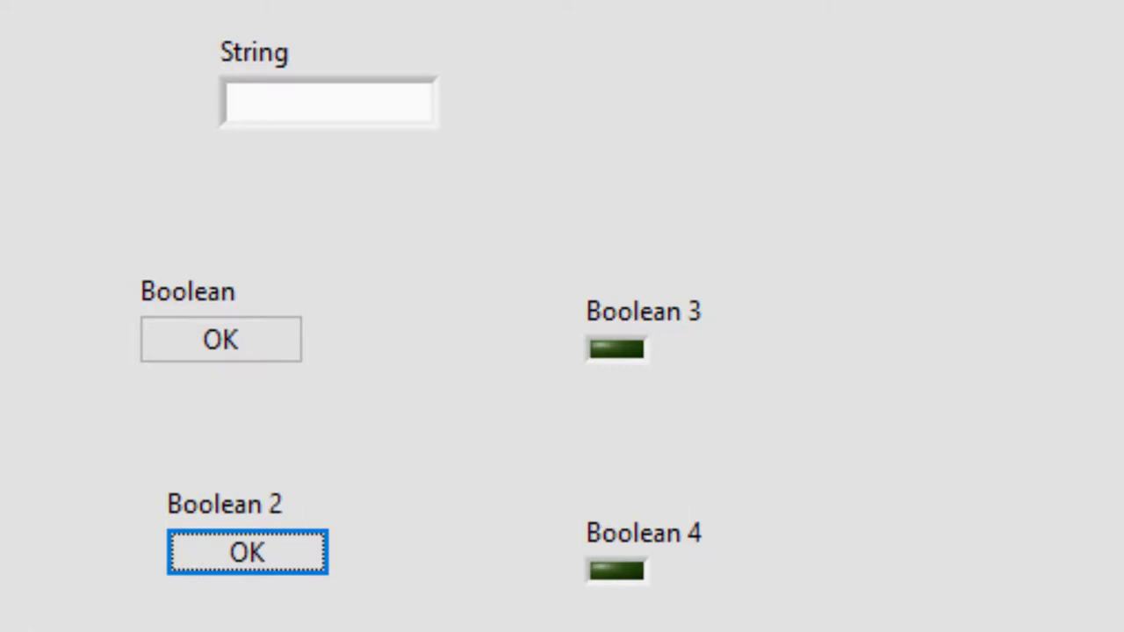
{"action": "key", "text": "space"}
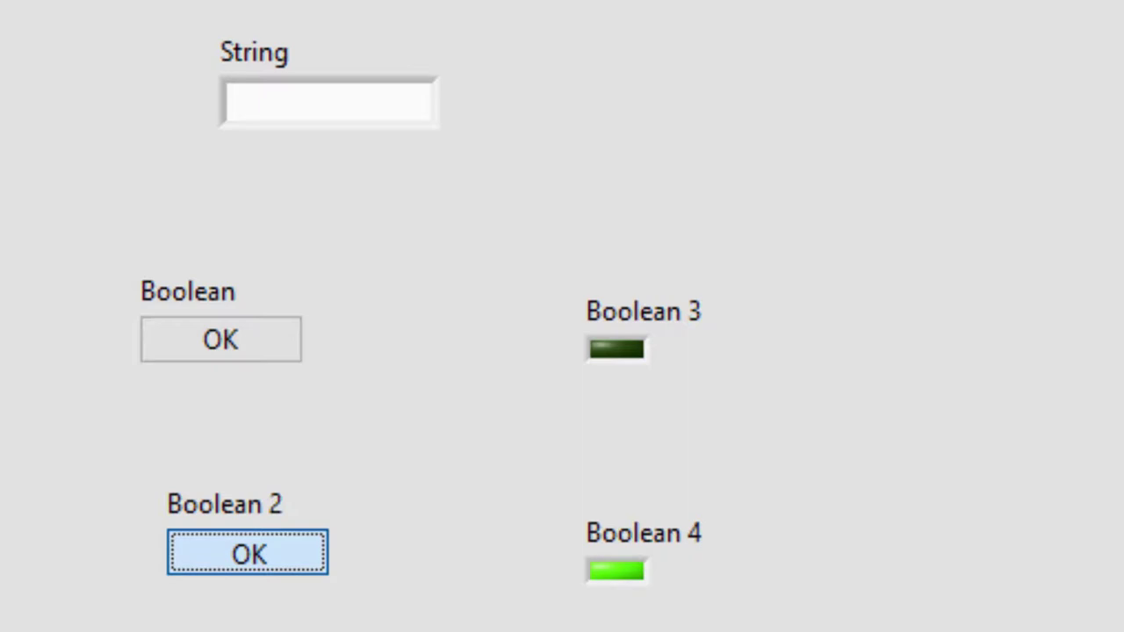
{"action": "key", "text": "space"}
{"action": "key", "text": "space"}
{"action": "key", "text": "space"}
{"action": "key", "text": "space"}
{"action": "key", "text": "space"}
{"action": "key", "text": "space"}
{"action": "key", "text": "space"}
{"action": "key", "text": "space"}
{"action": "left_click", "coordinate": [180, 560]}
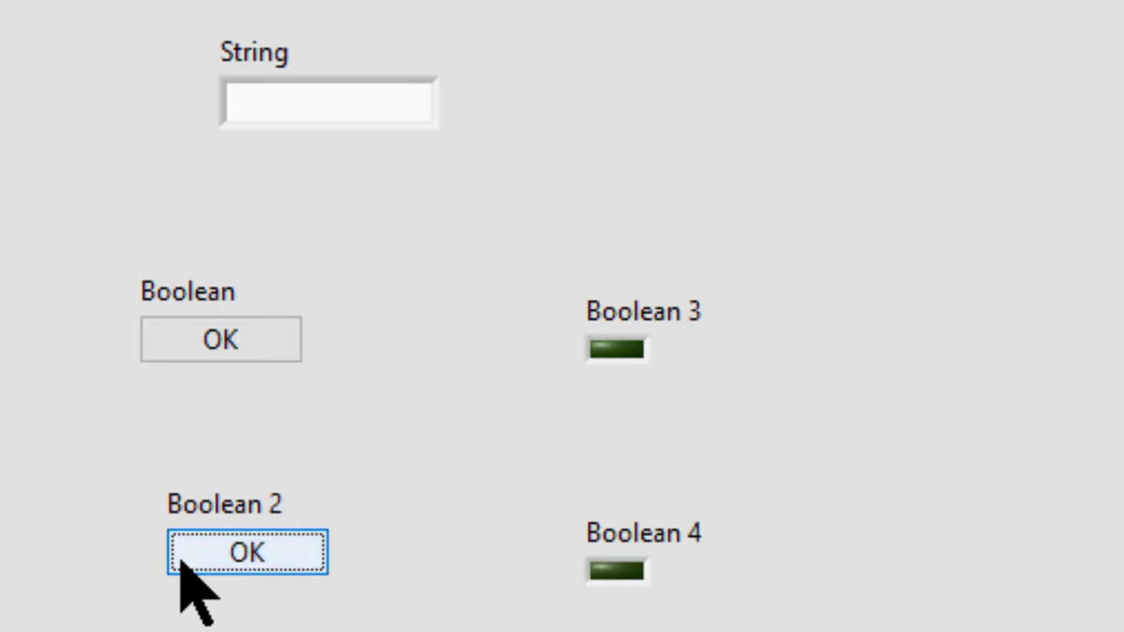
{"action": "left_click", "coordinate": [269, 101]}
{"action": "key", "text": "Tab"}
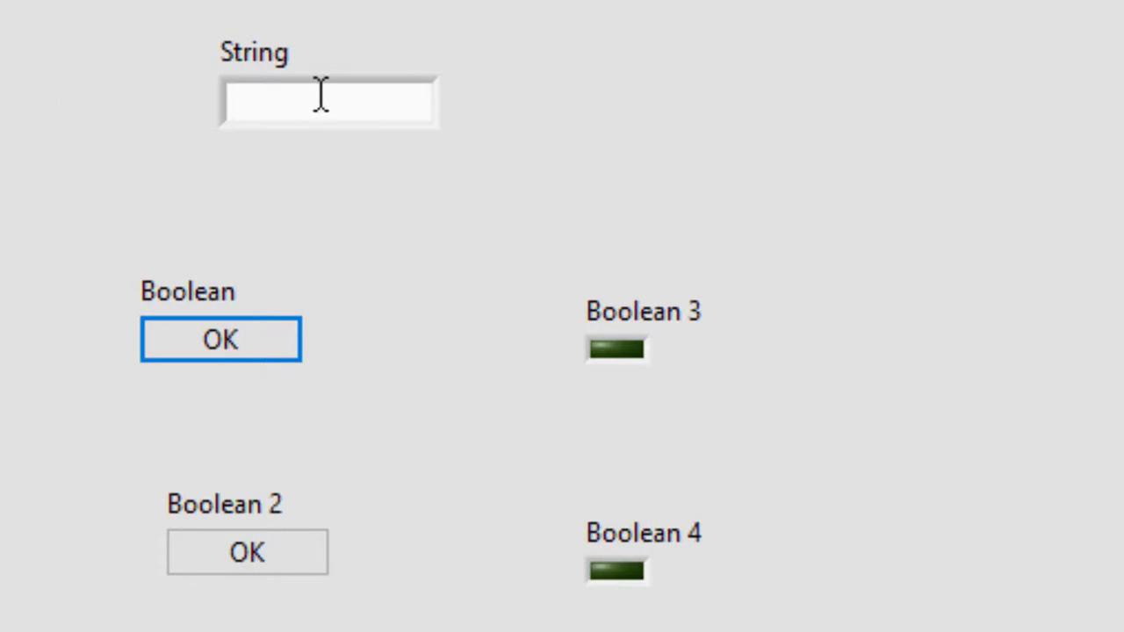
{"action": "key", "text": "Tab"}
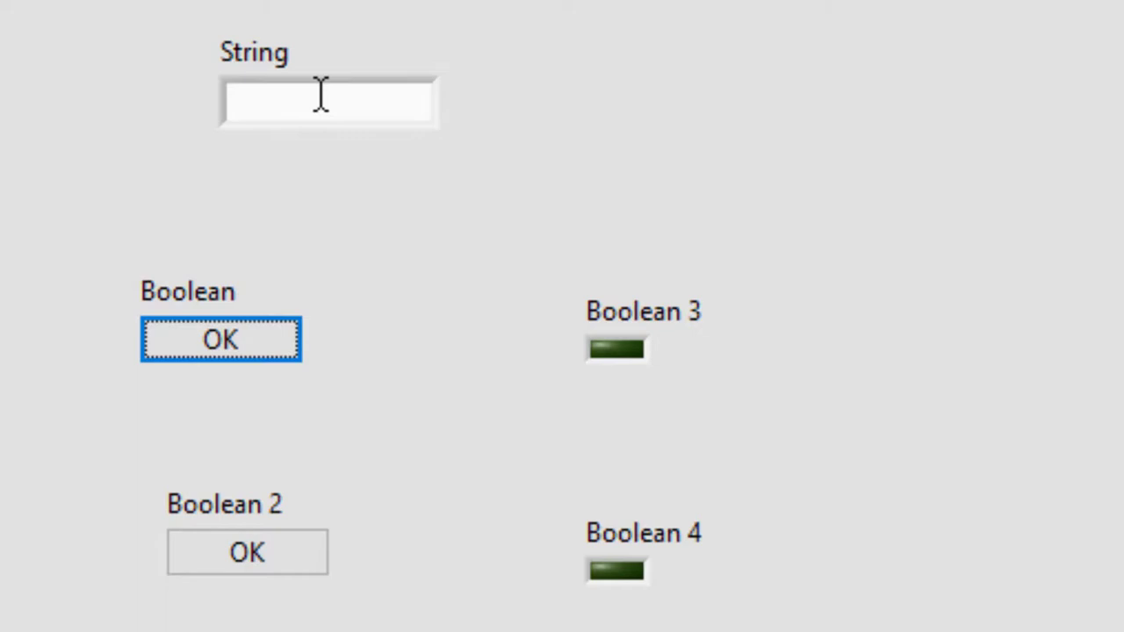
{"action": "key", "text": "space"}
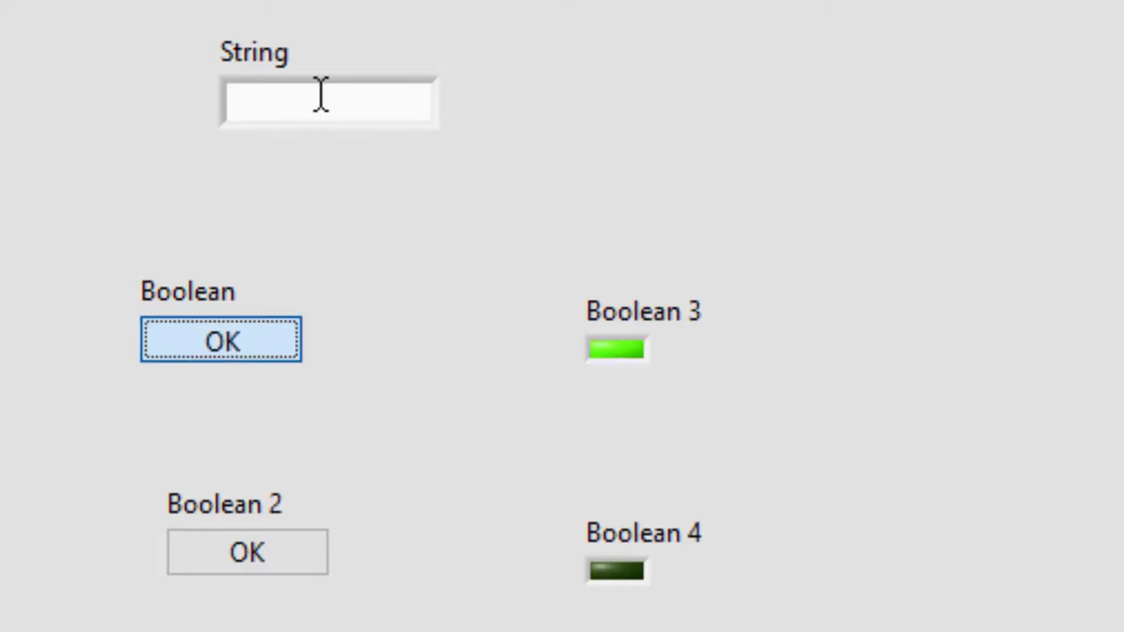
{"action": "key", "text": "space"}
{"action": "key", "text": "space"}
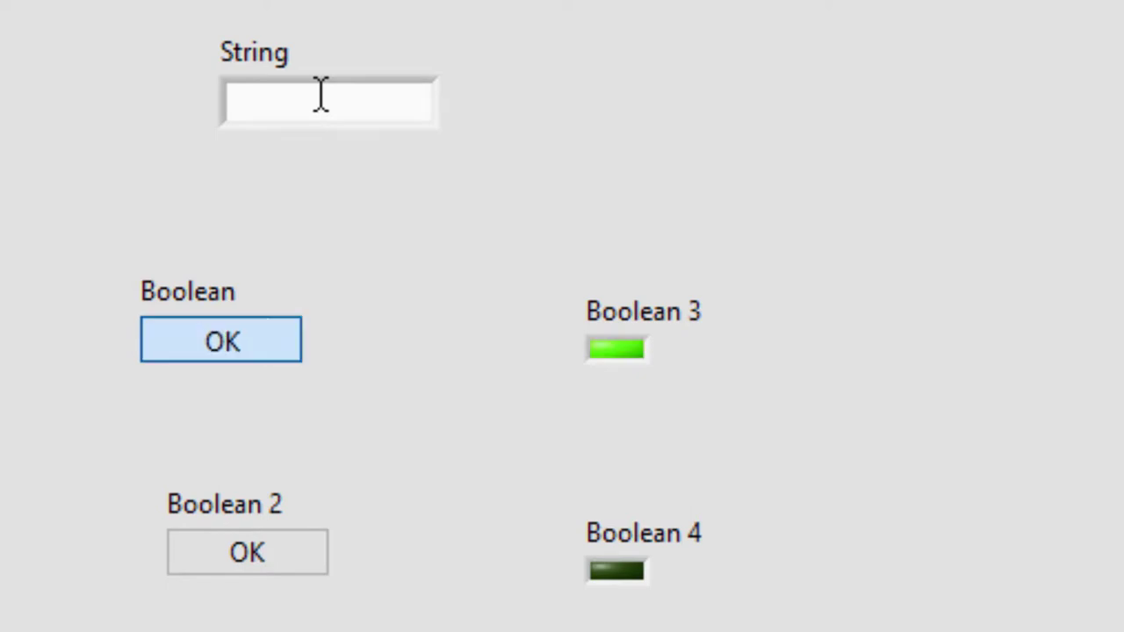
{"action": "key", "text": "space"}
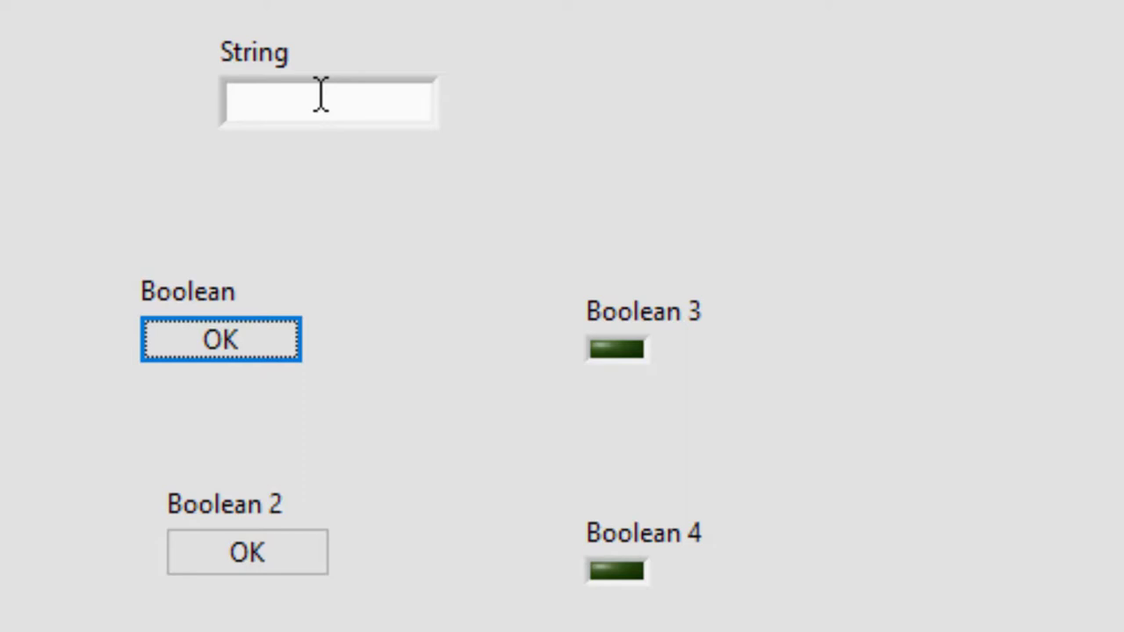
{"action": "key", "text": "Tab"}
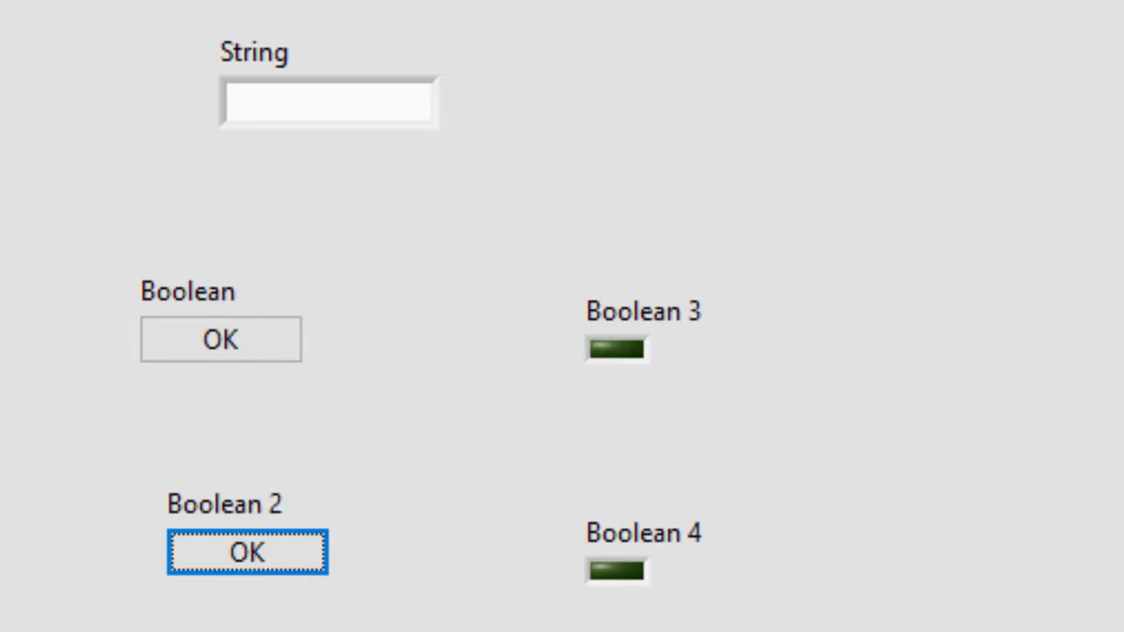
Toggle Boolean 2 on with Space, then Tab to Boolean and toggle it on and off
{"action": "key", "text": "space"}
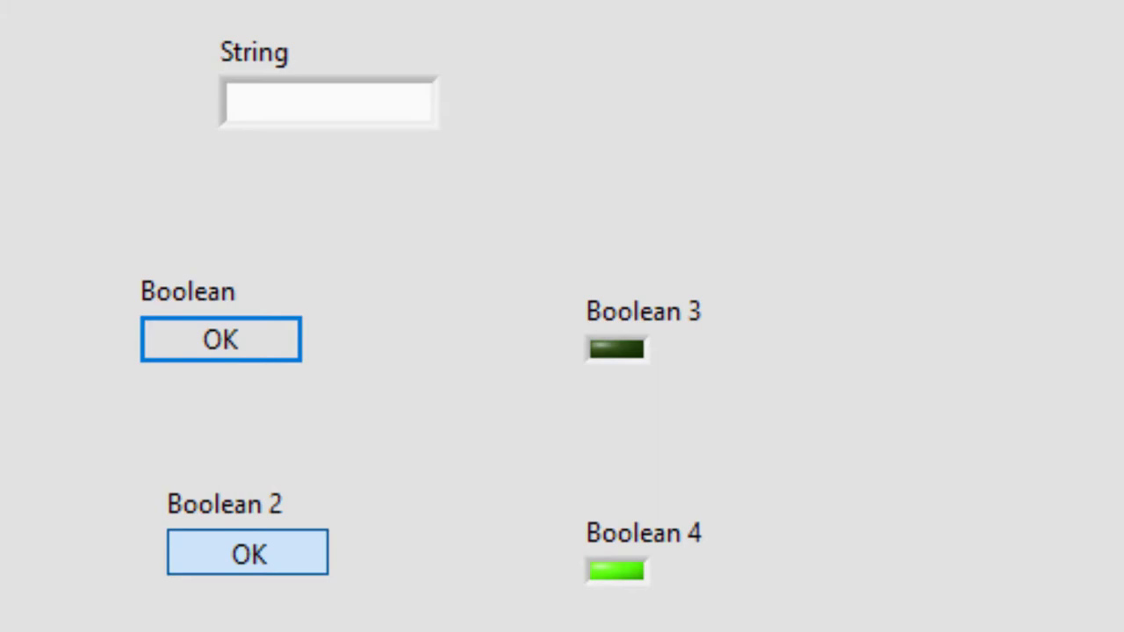
{"action": "key", "text": "Tab"}
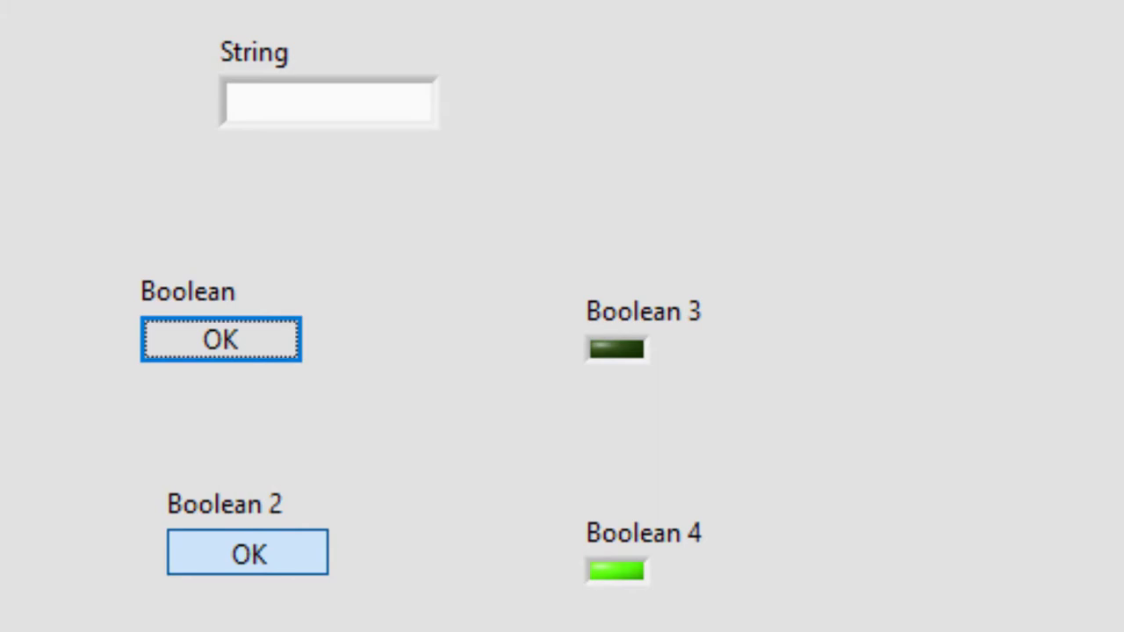
{"action": "key", "text": "space"}
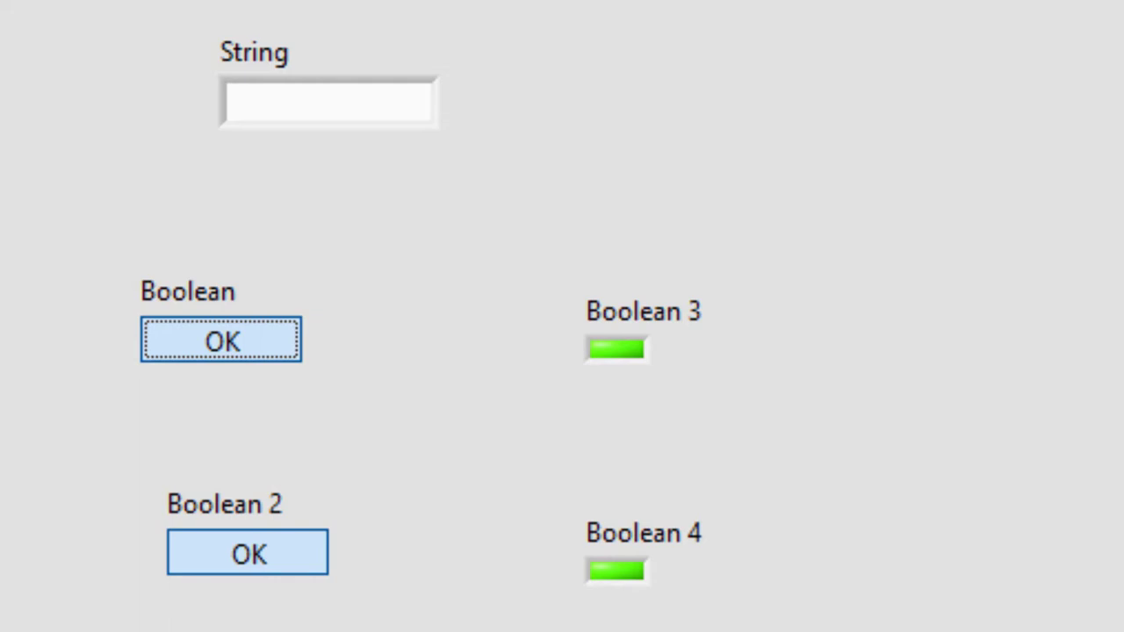
{"action": "key", "text": "space"}
{"action": "key", "text": "space"}
{"action": "key", "text": "space"}
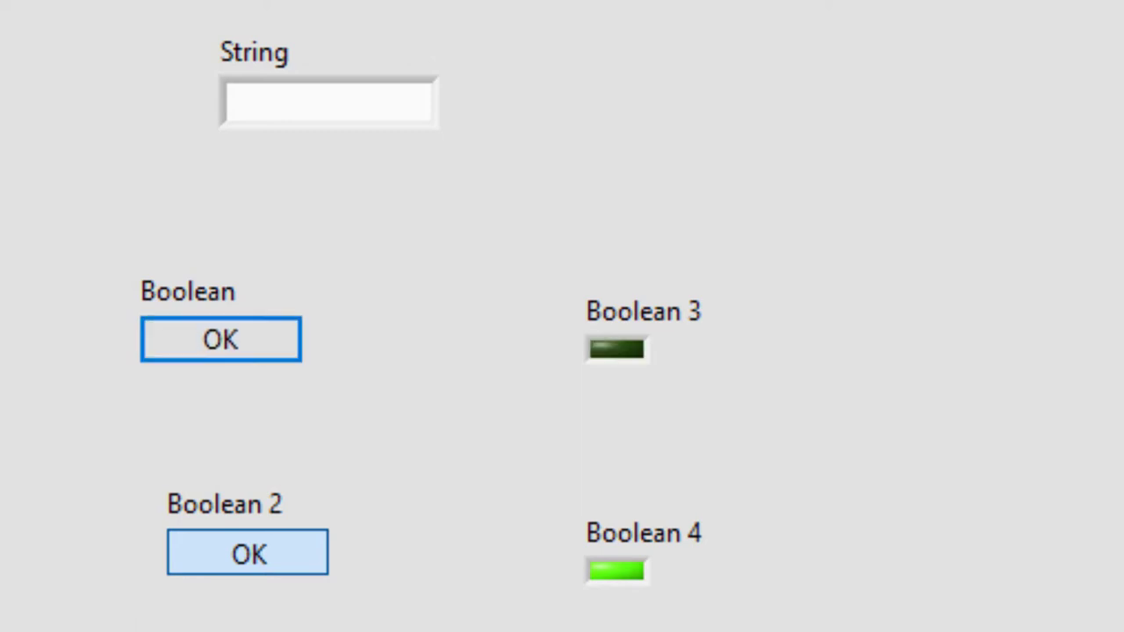